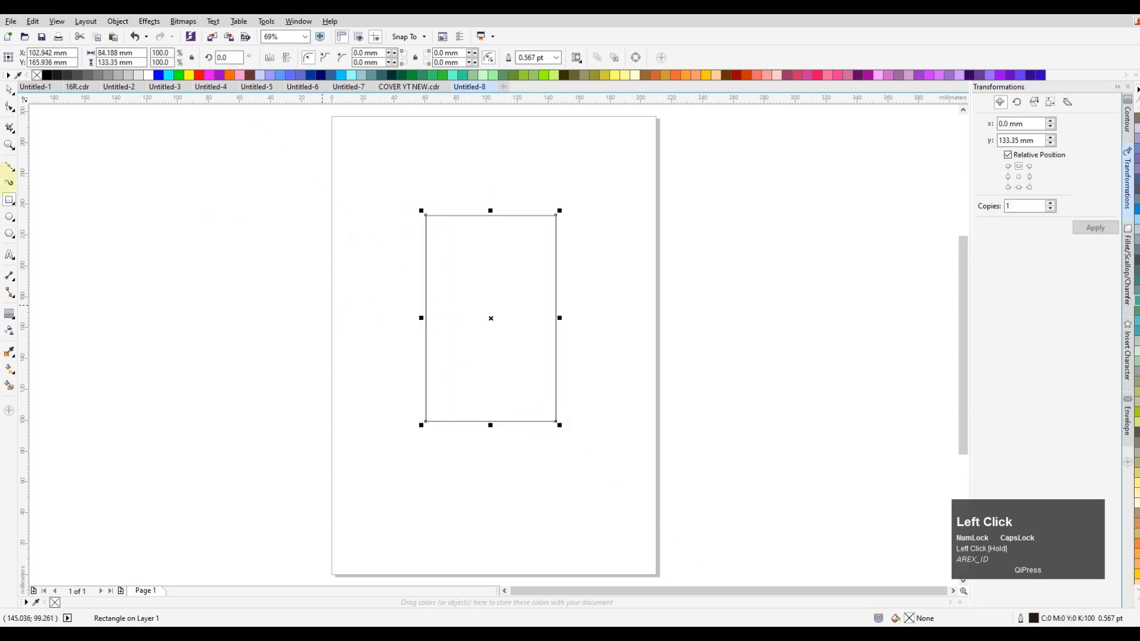
Round the rectangle's corners fully to a 42.094 mm radius and stretch the shape to about 158 mm tall
click(426, 215)
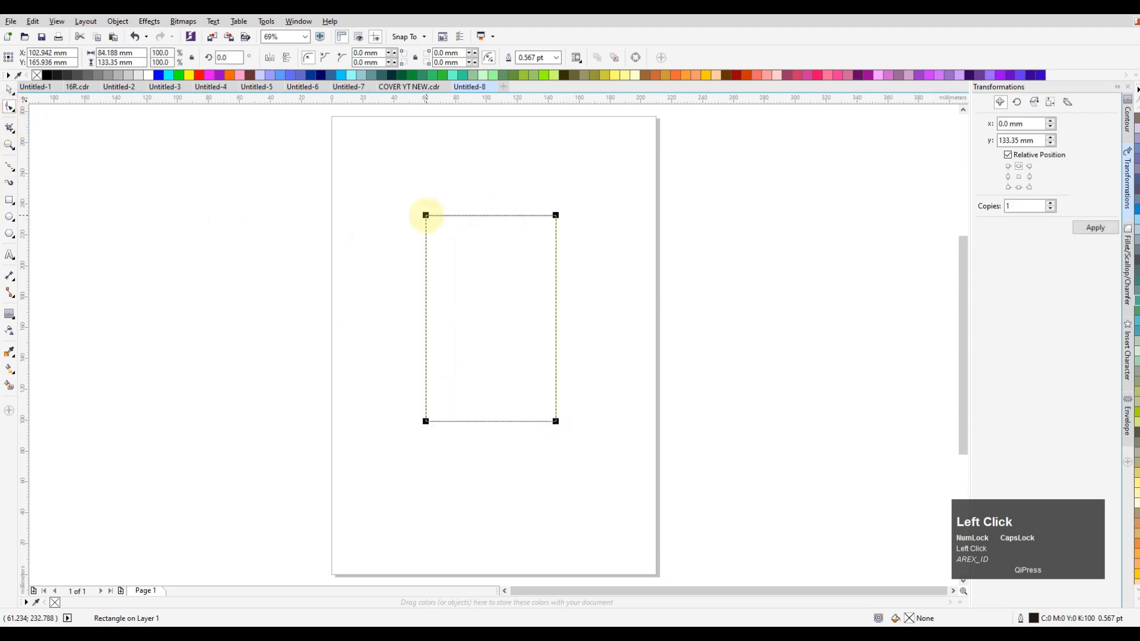
drag(426, 215, 42, 117)
click(5, 89)
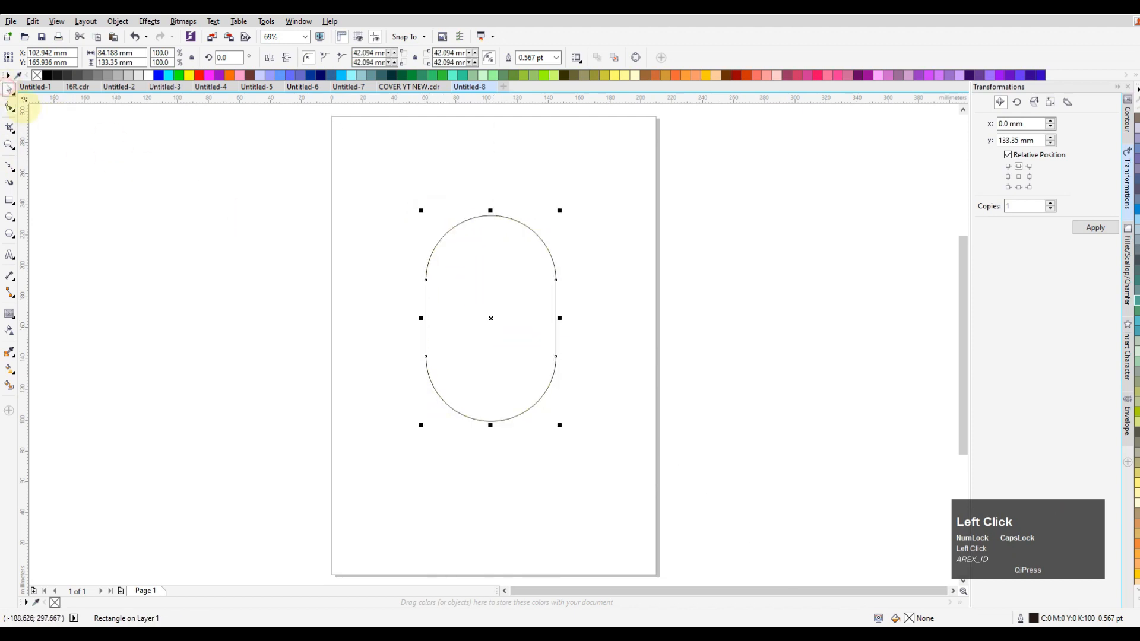
drag(492, 424, 497, 462)
click(634, 245)
drag(519, 311, 516, 301)
Add a two-step inward contour to the rounded shape with an offset of about 16 mm
click(9, 314)
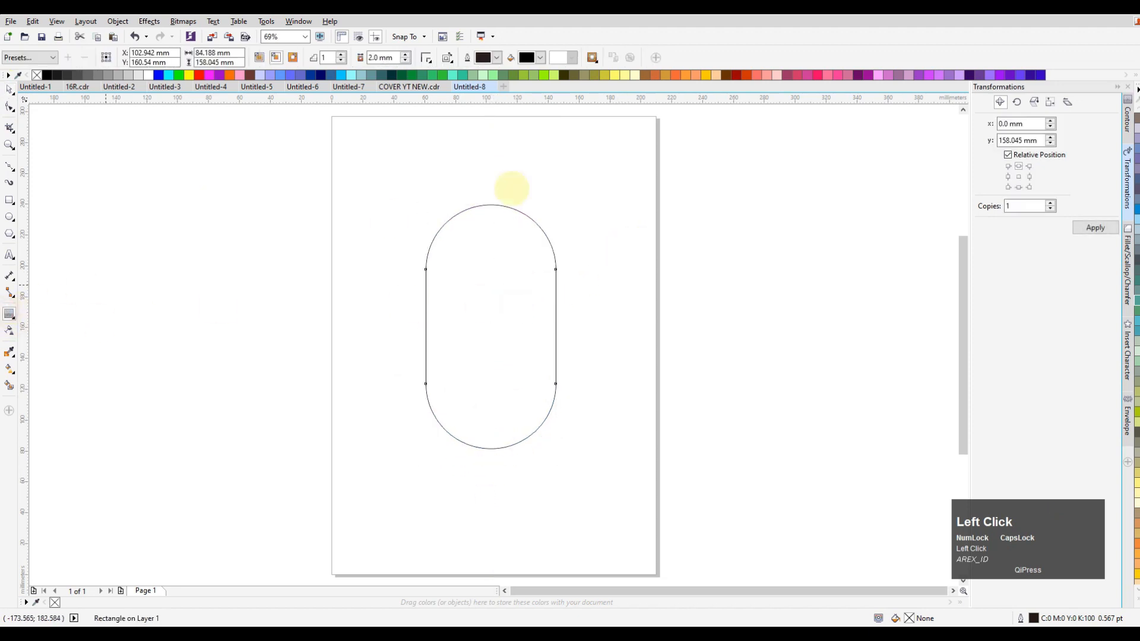
click(341, 54)
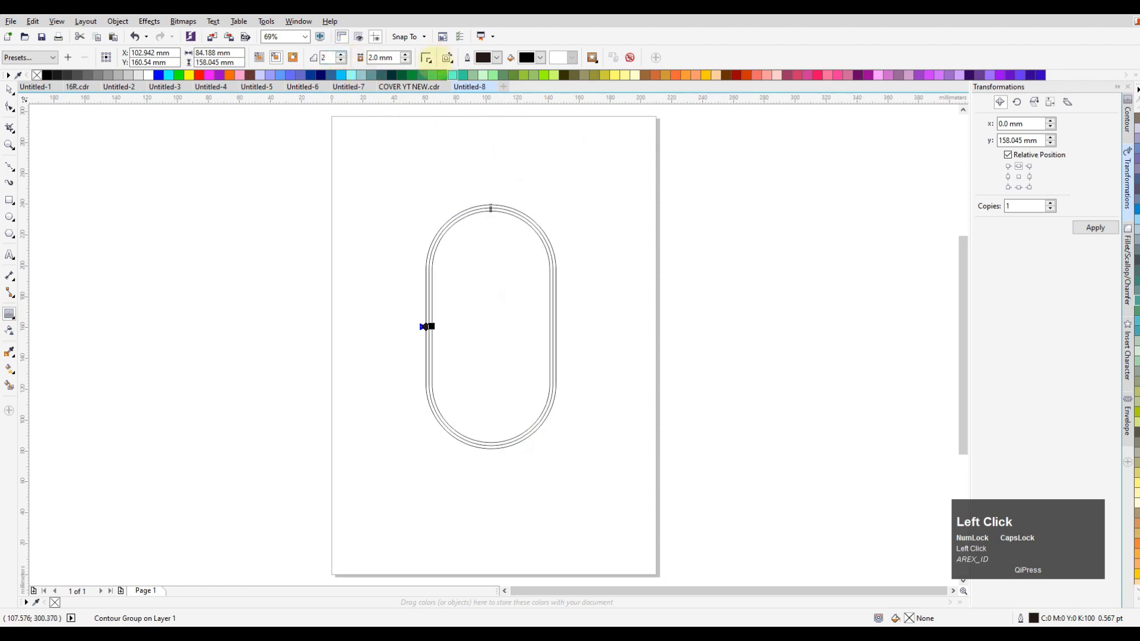
drag(431, 326, 475, 326)
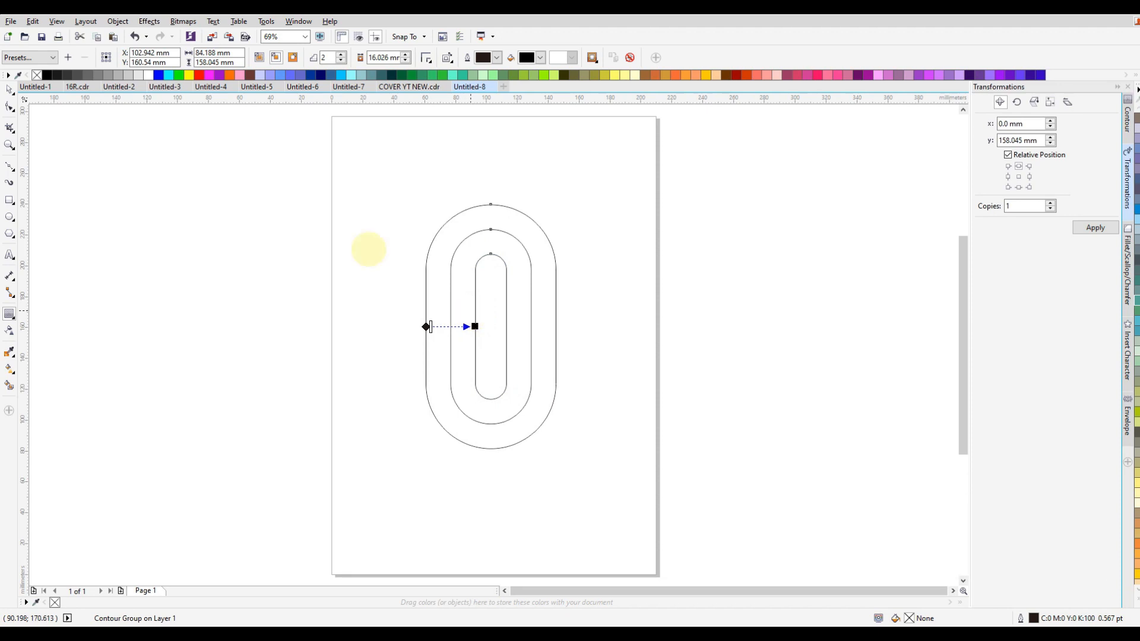
Break the contour group apart and ungroup the two inner outlines
click(10, 89)
click(509, 264)
right_click(506, 268)
click(570, 288)
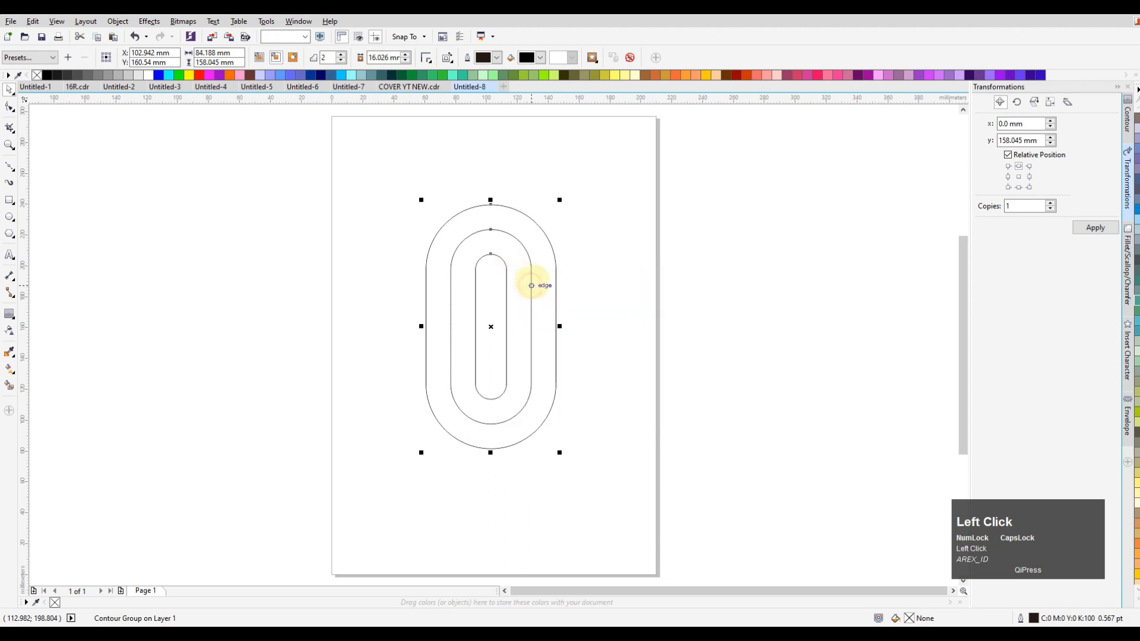
click(538, 270)
click(525, 267)
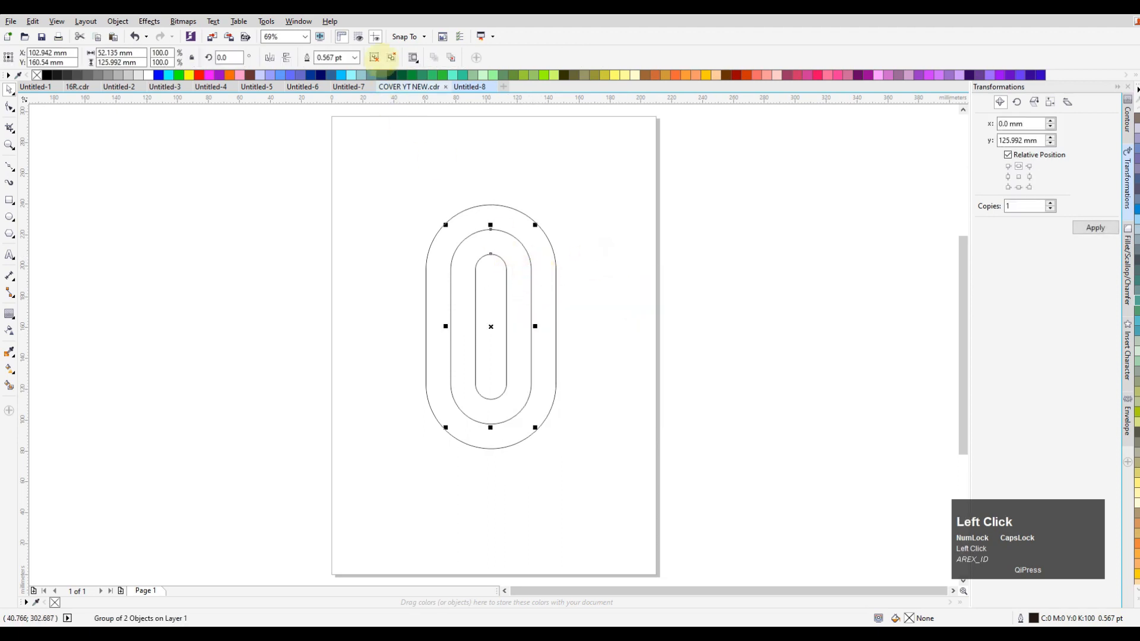
click(372, 160)
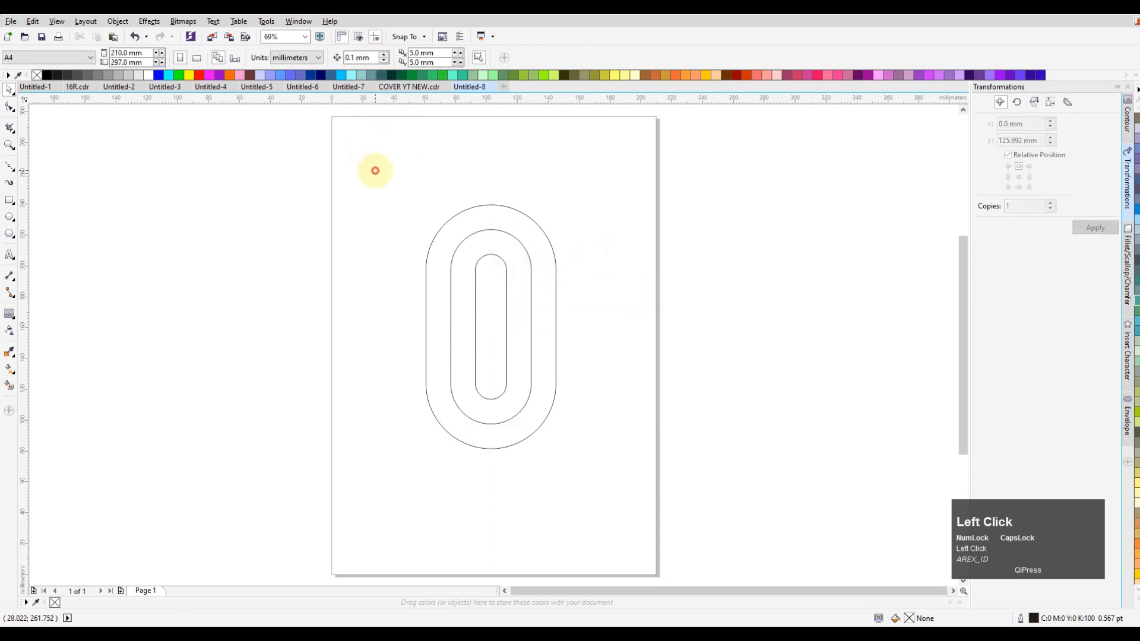
Group the three nested outlines and ungroup them all again
click(510, 263)
drag(295, 145, 564, 464)
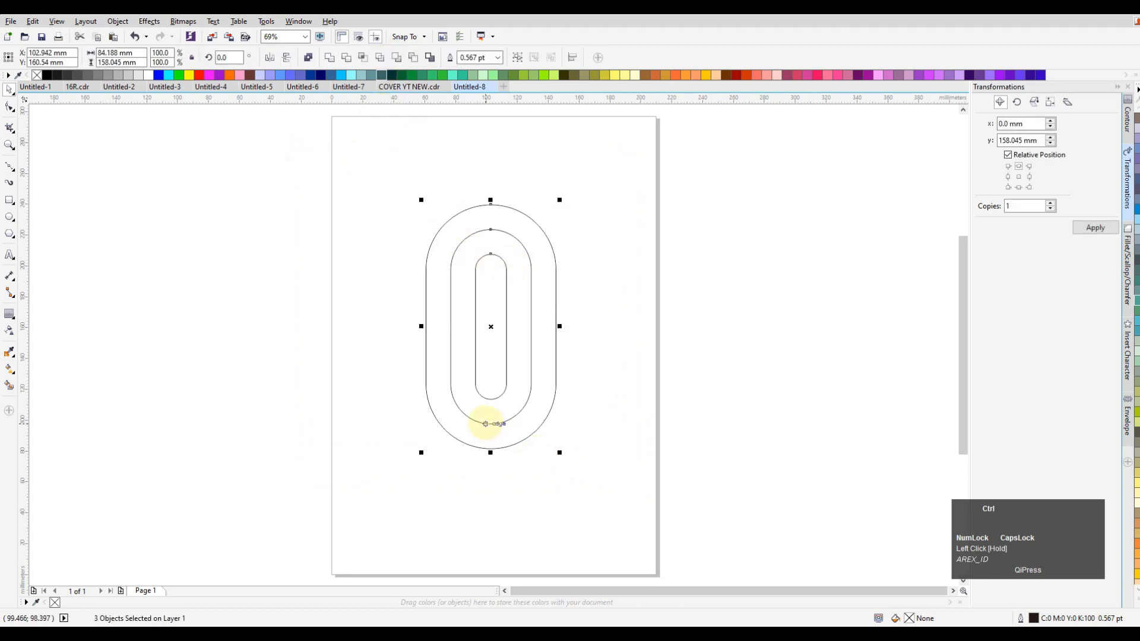
key(ctrl+g)
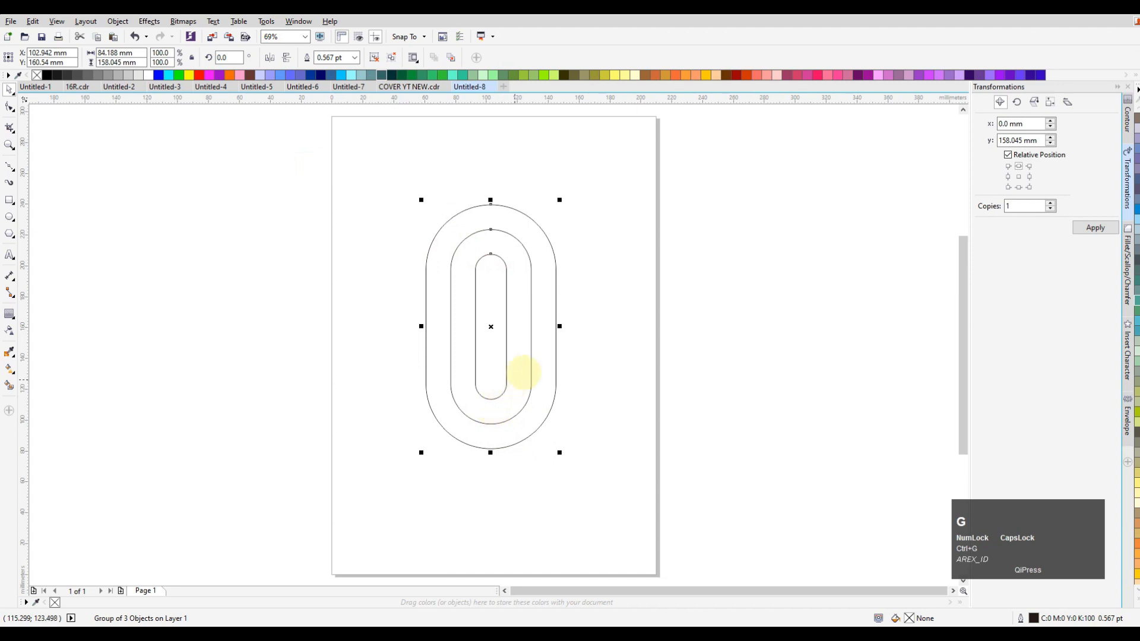
click(588, 283)
click(504, 234)
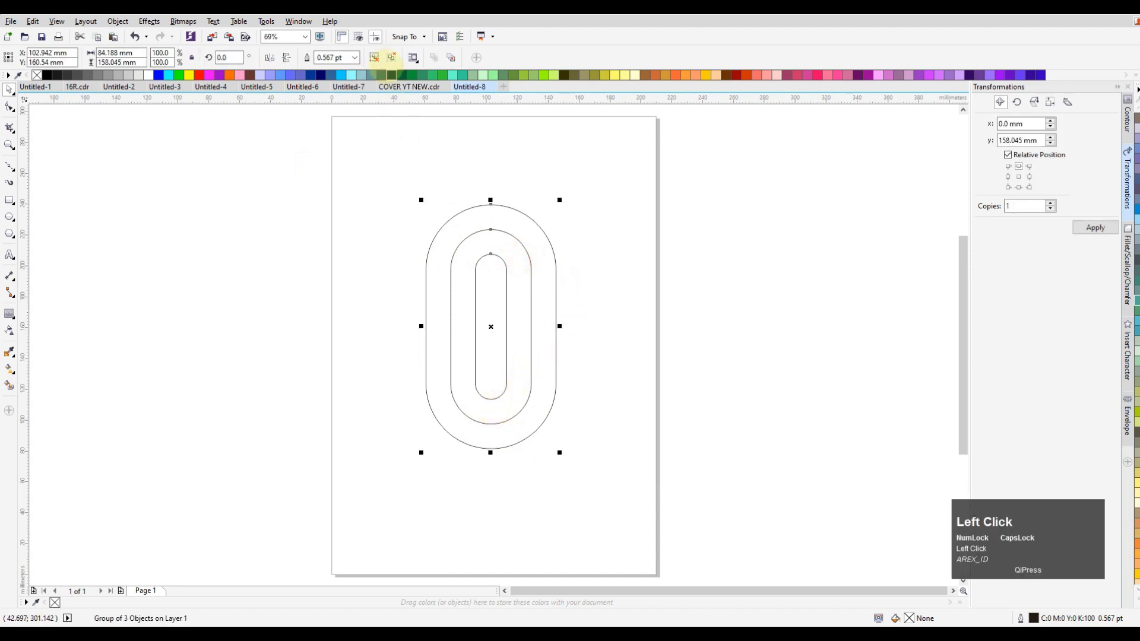
click(498, 180)
click(471, 235)
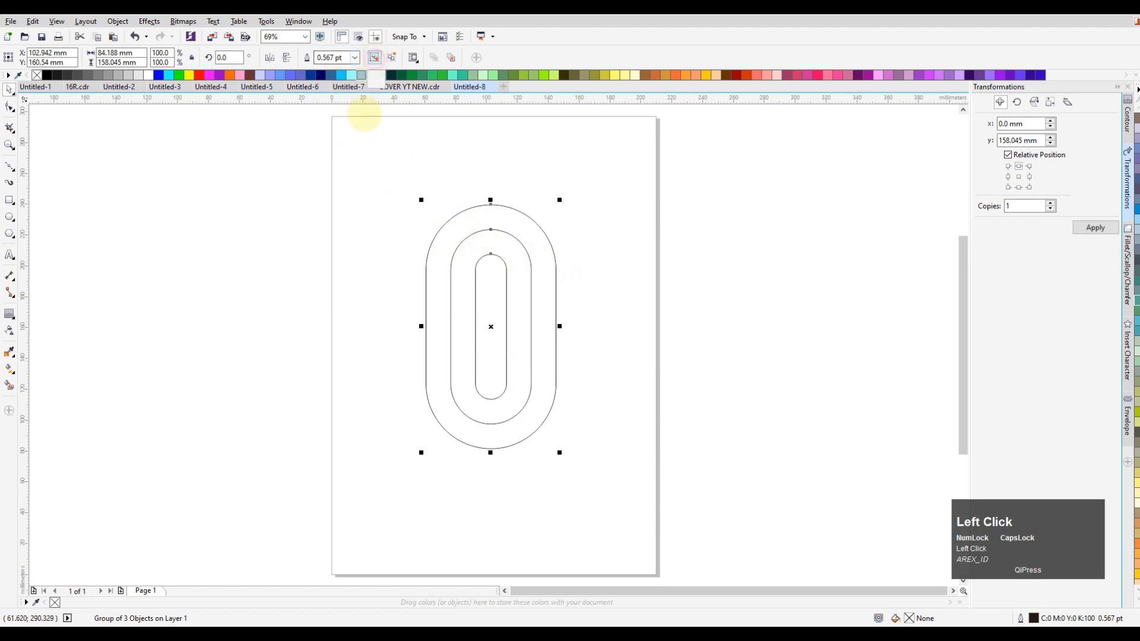
click(392, 57)
click(288, 178)
Duplicate the middle outline and place the copy lower right, between the innermost outline's left side and the outermost's right side, centred about X 119, Y 107 mm
click(491, 229)
drag(491, 229, 517, 325)
right_click(506, 328)
key(ctrl+z)
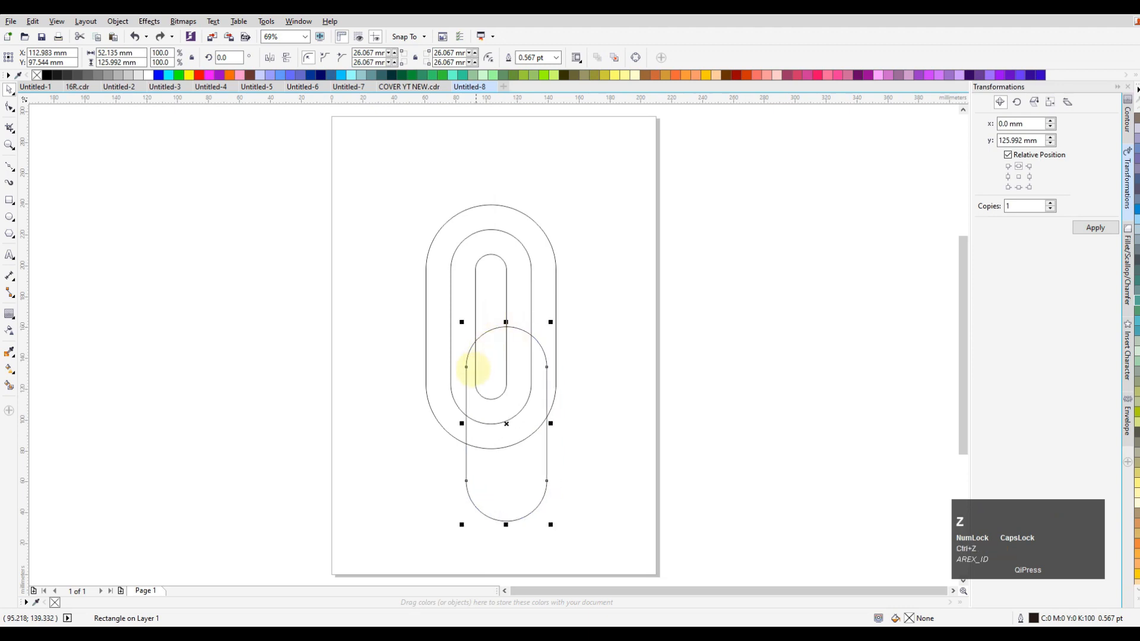
drag(467, 373, 477, 373)
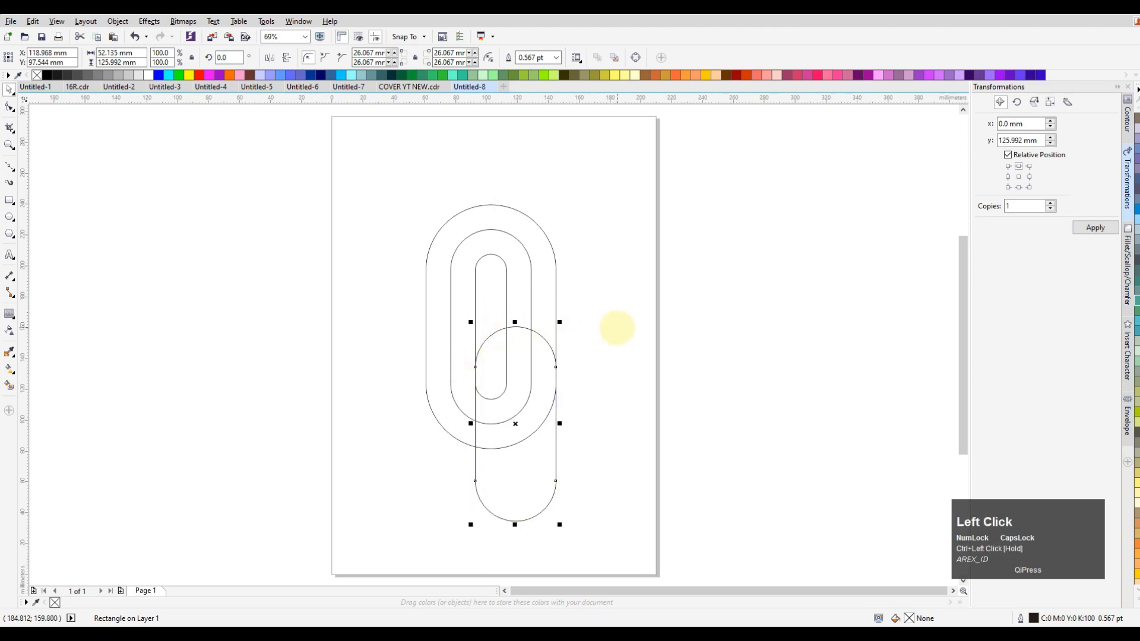
click(568, 369)
click(557, 373)
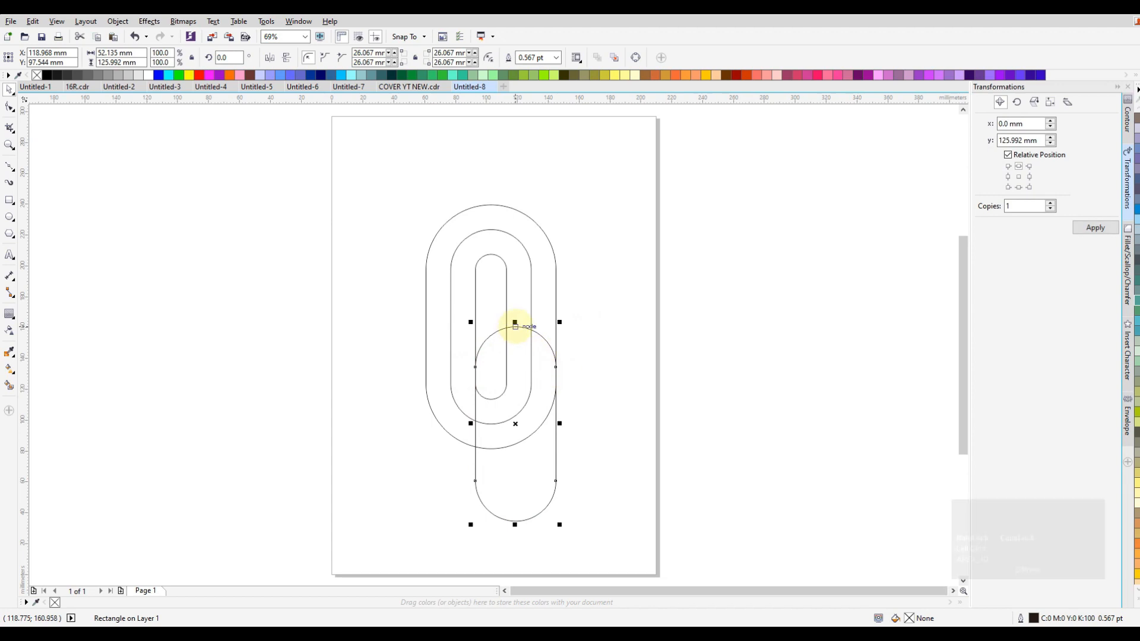
drag(515, 326, 515, 311)
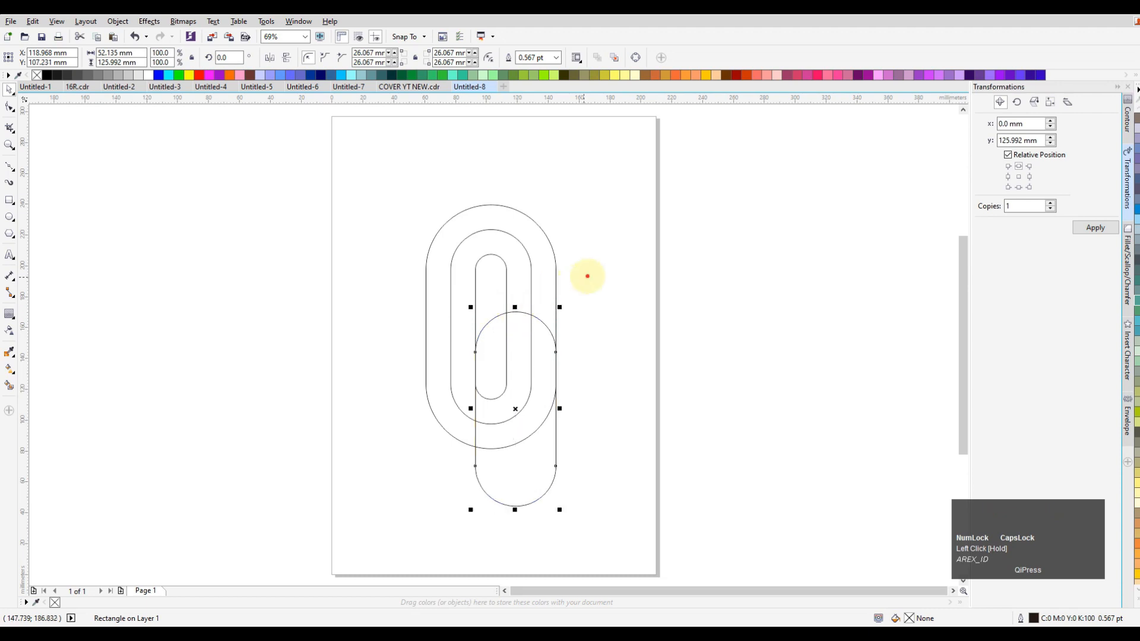
click(33, 262)
Draw a circle about 16 mm wide between the left sides of the outer and middle outlines, top-aligned with the duplicated outline
click(10, 215)
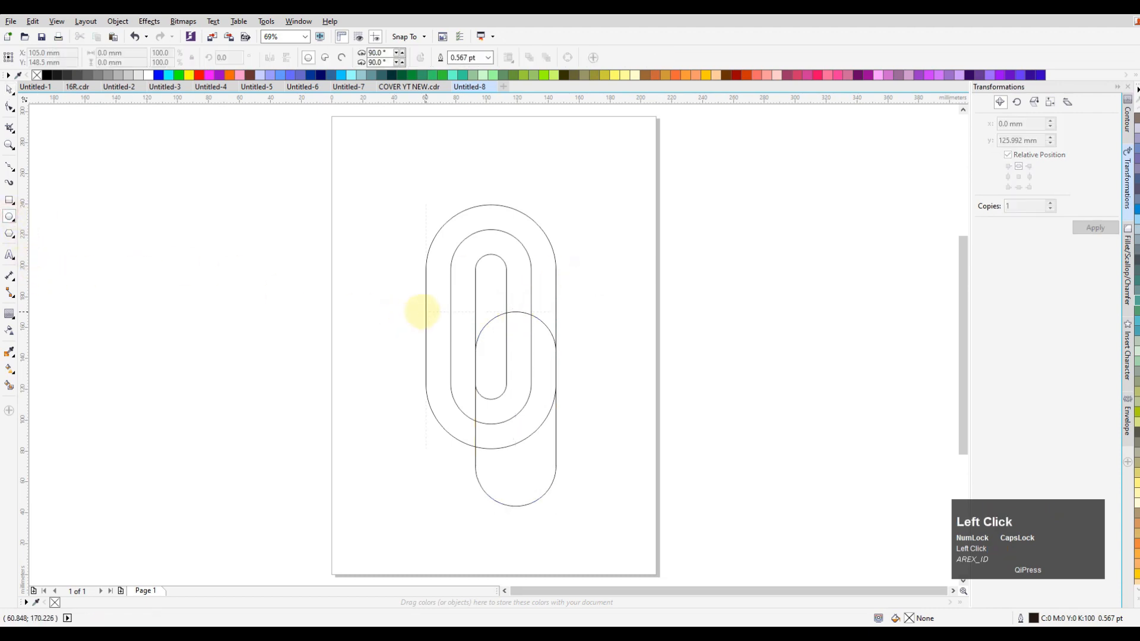
drag(425, 310, 451, 336)
click(9, 89)
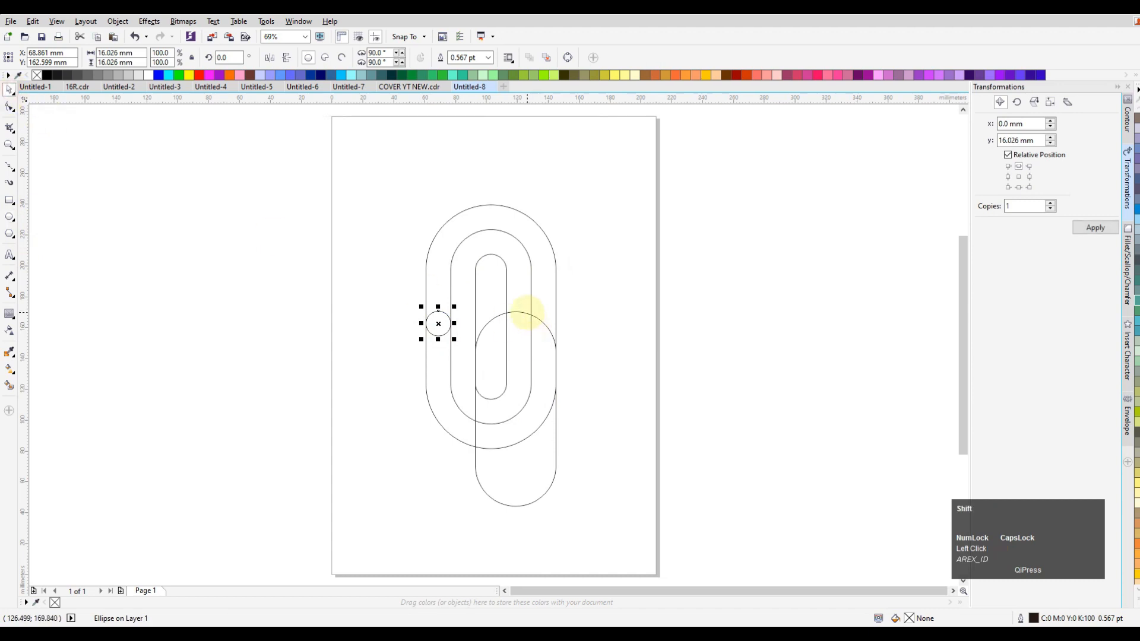
shift+click(526, 313)
key(t)
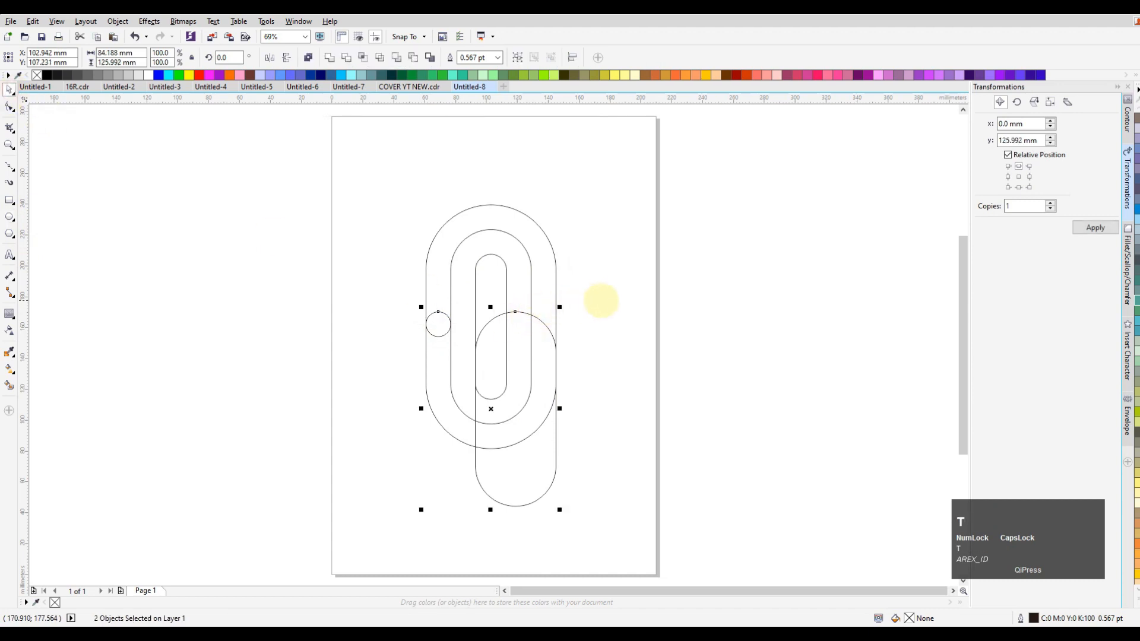
click(602, 300)
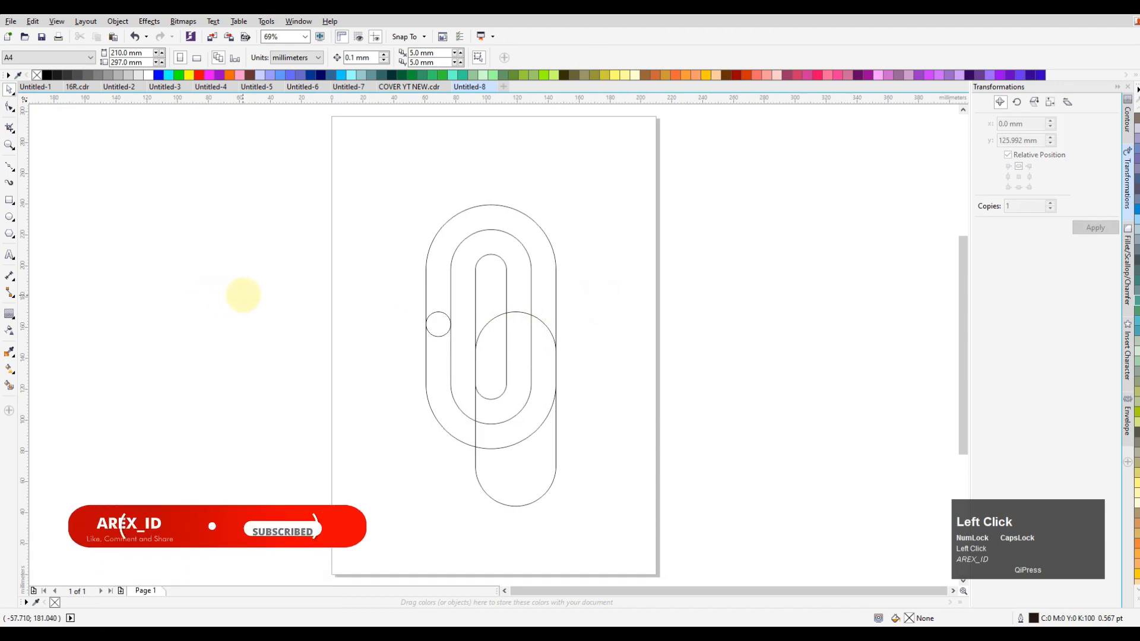
Draw a triangle about 44 by 32 mm beside the outlines, convert it to curves and fillet its corners with a 3 mm radius
click(9, 233)
drag(326, 271, 364, 325)
click(364, 307)
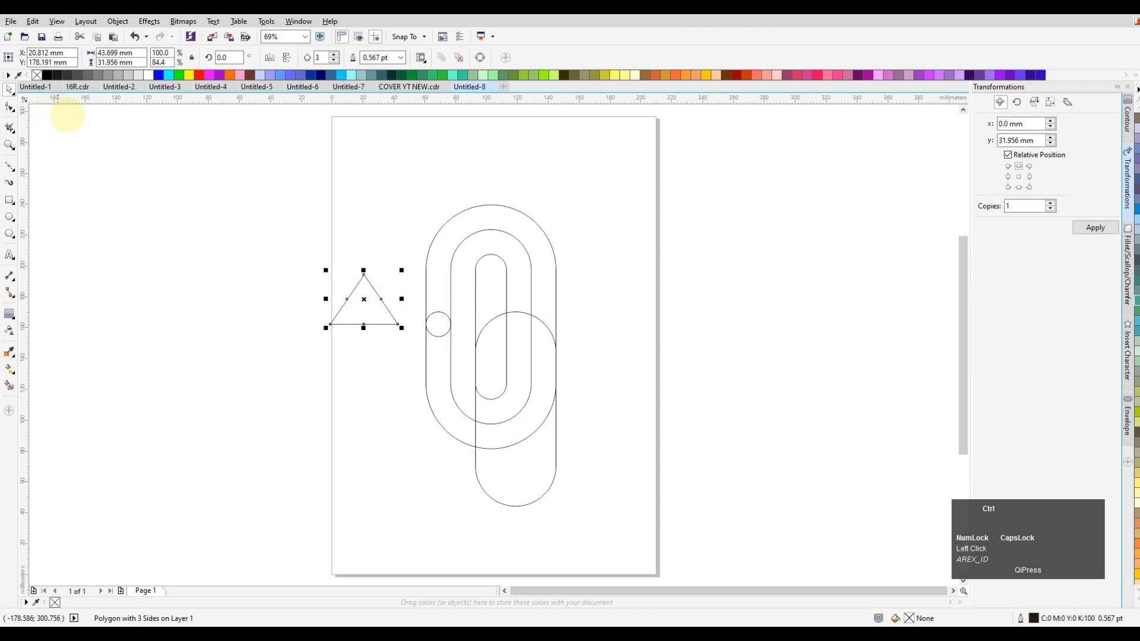
key(ctrl+q)
click(1128, 264)
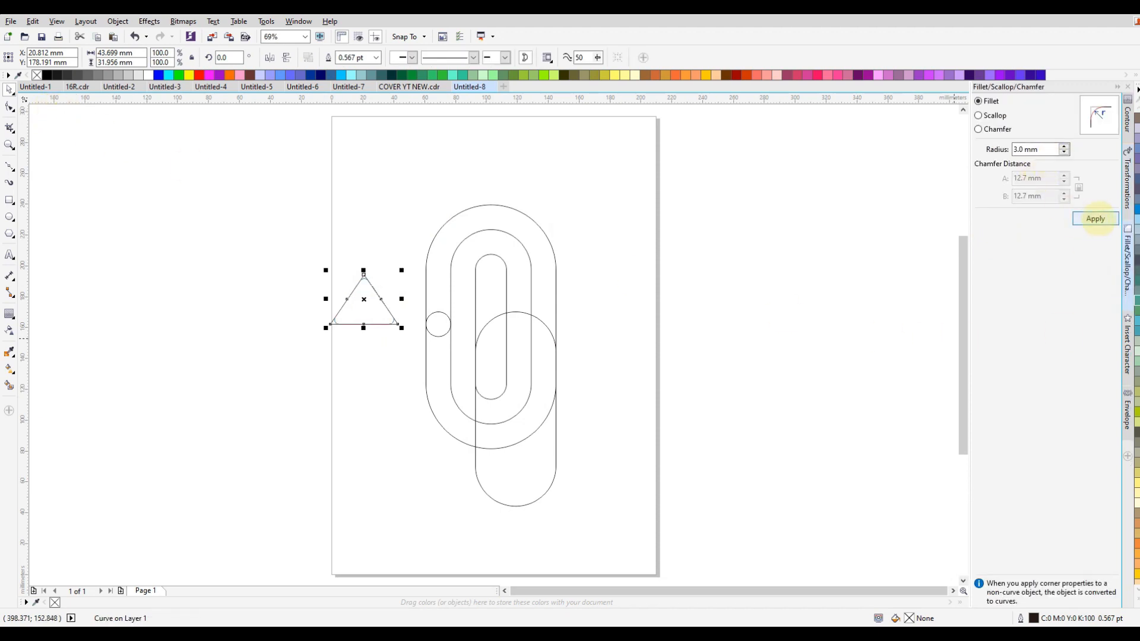
click(1096, 219)
click(732, 224)
Move the triangle inside the duplicated outline's arch and scale it to about 32 by 22 mm, with its tip at the arch's top
drag(364, 300, 550, 350)
scroll(537, 313, up, 2)
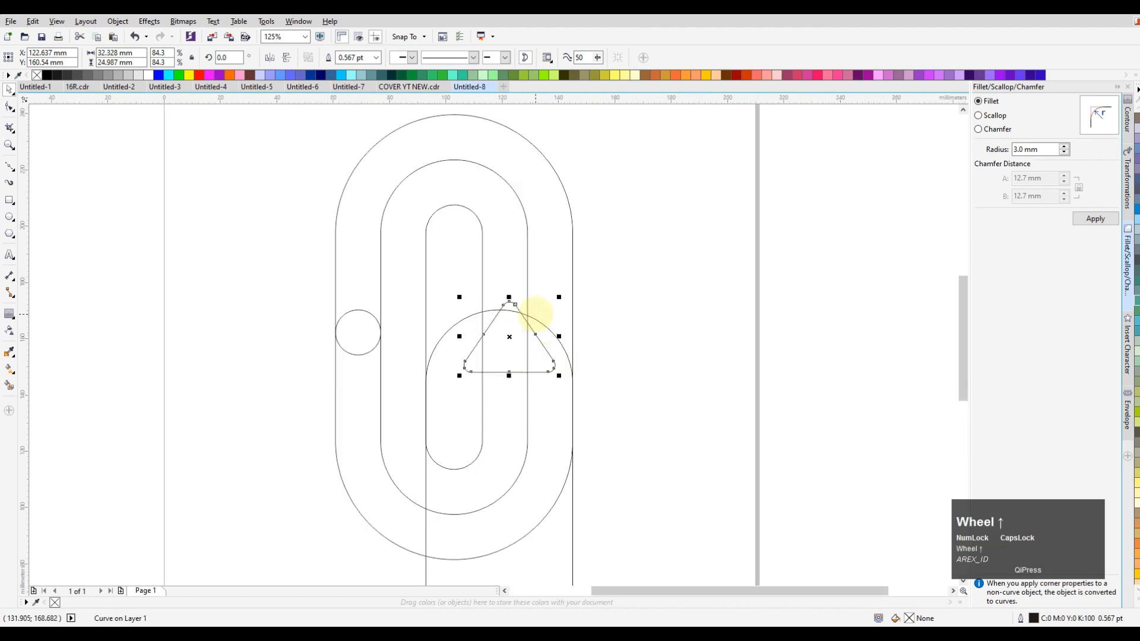
drag(509, 300, 500, 337)
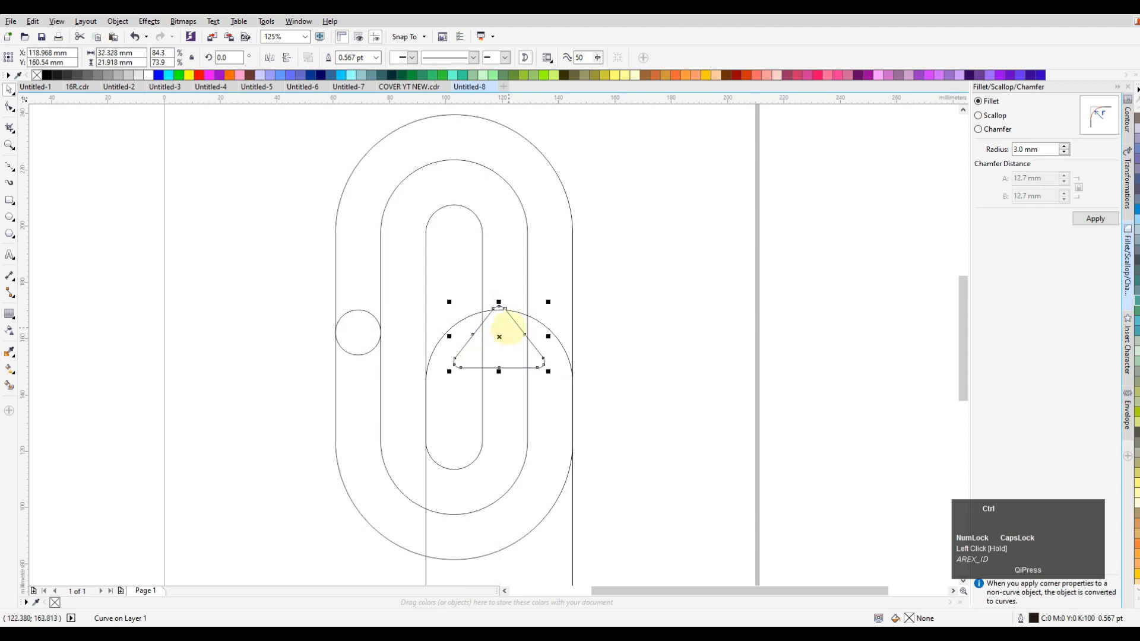
key(ctrl+z)
click(627, 324)
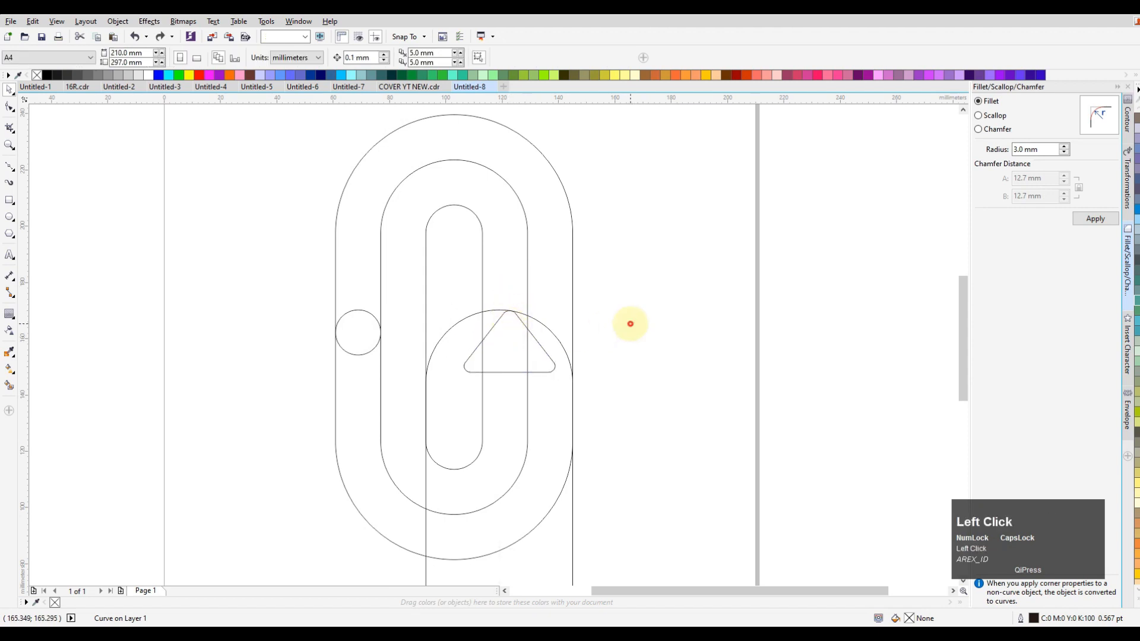
Shift the triangle slightly left within the arch so its centre sits at about X 120.9 mm
click(510, 342)
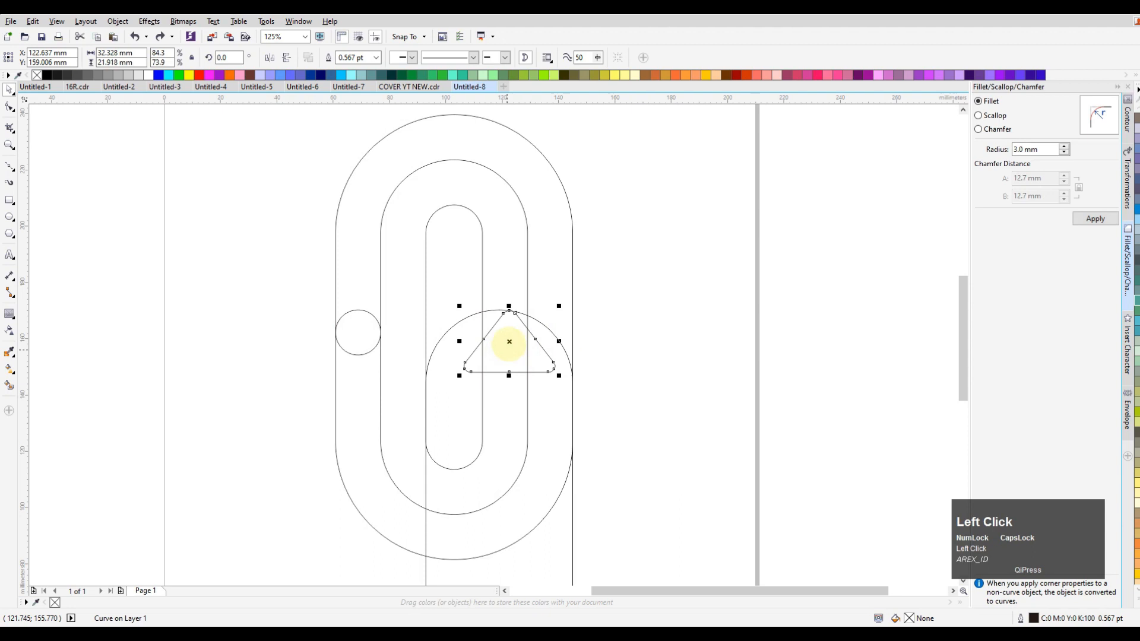
click(528, 408)
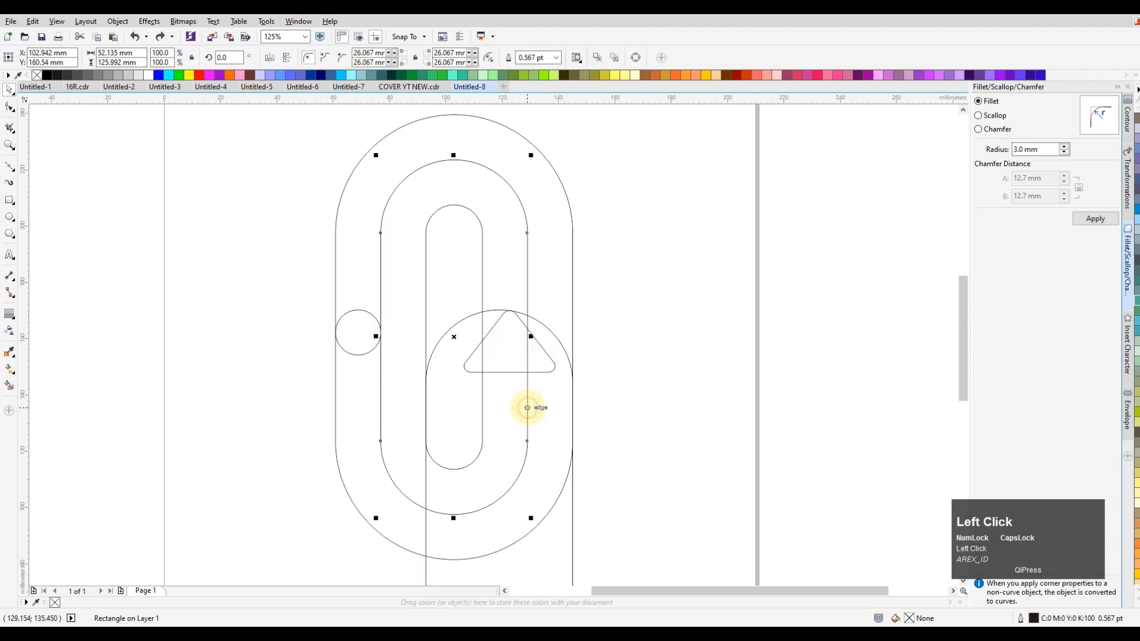
click(514, 342)
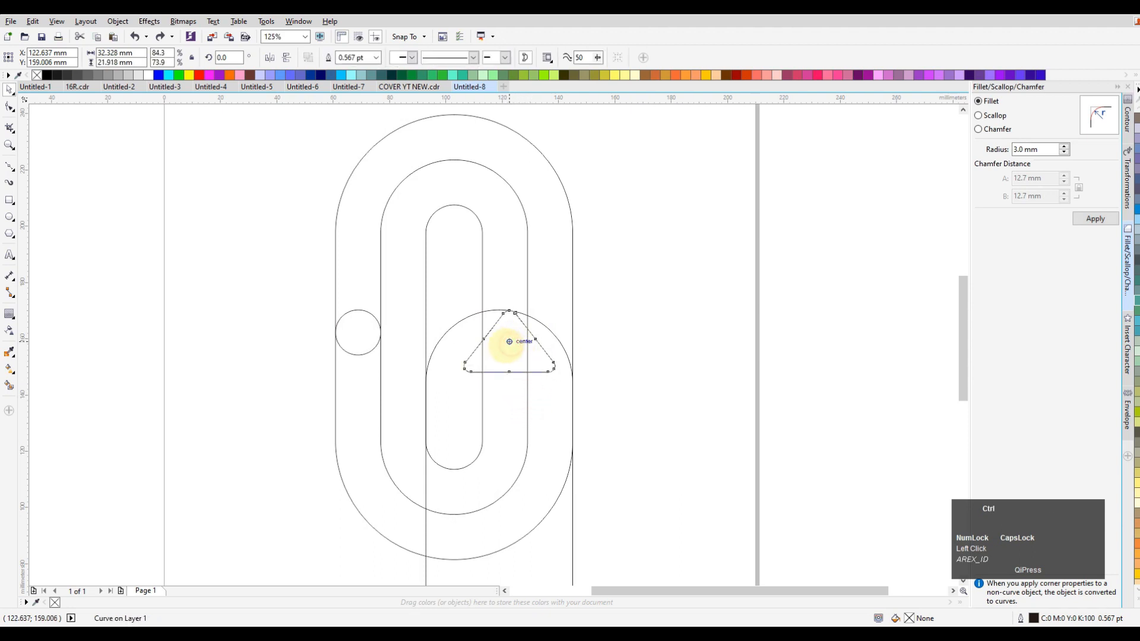
drag(504, 346, 504, 341)
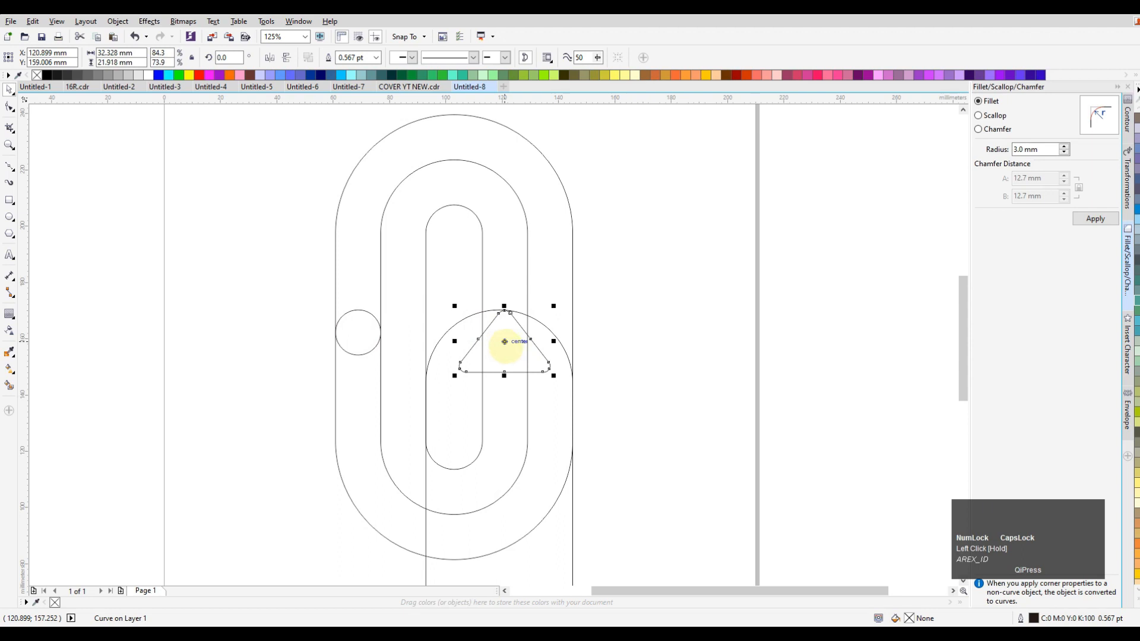
click(696, 341)
scroll(618, 316, down, 2)
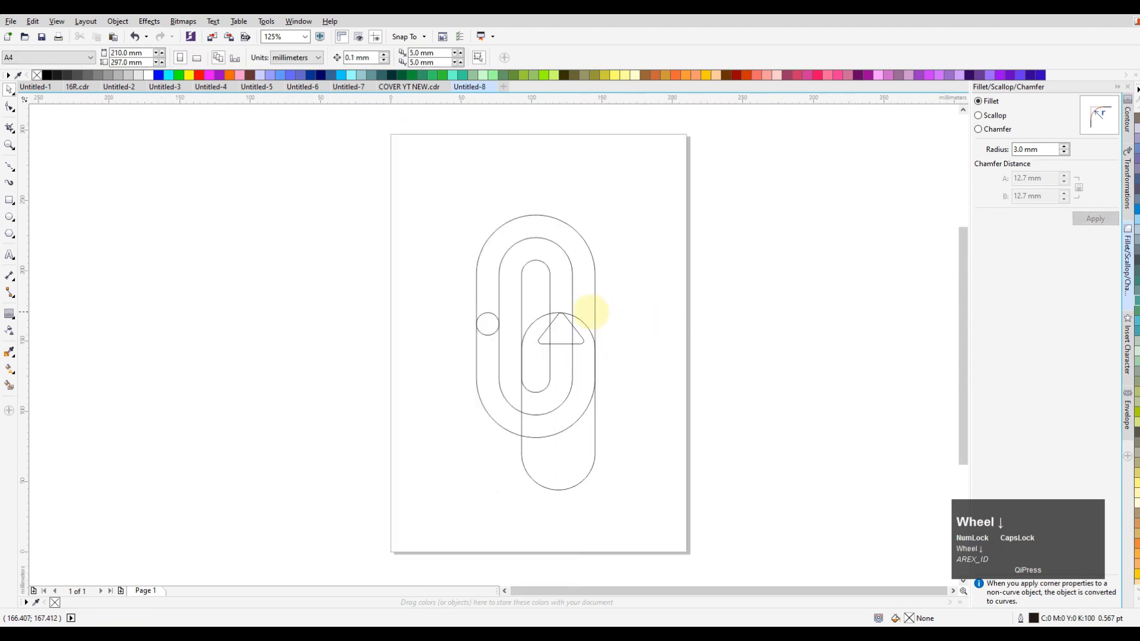
Smart Fill the band between the outer and middle outlines on the left side, plus the small circle, with purple #6600CC
scroll(584, 380, up, 2)
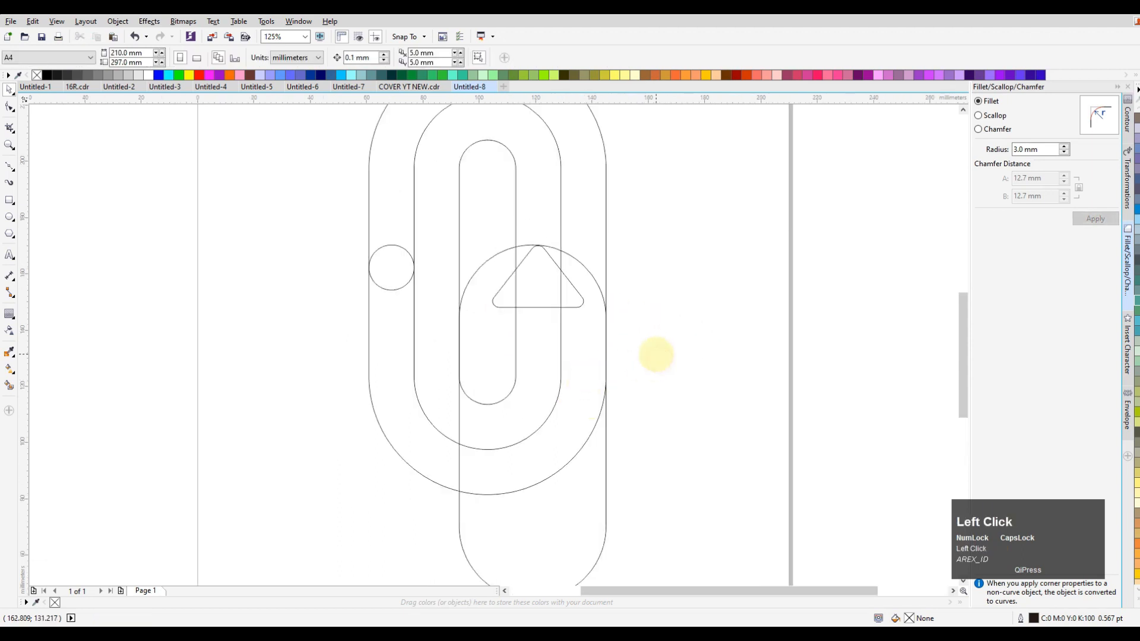
click(9, 384)
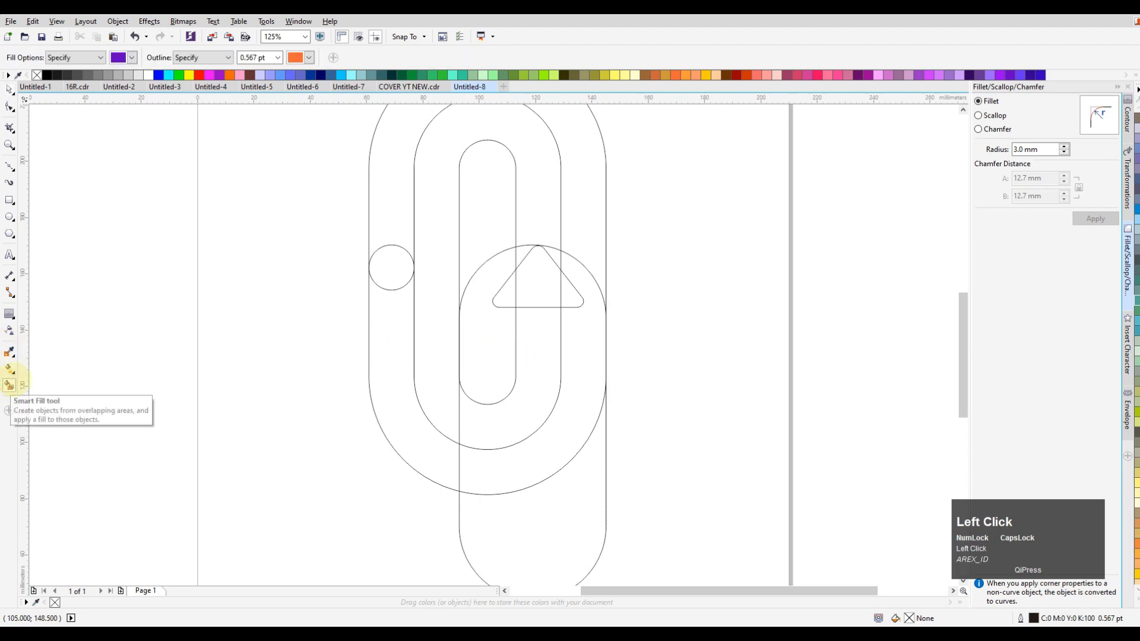
key(F4)
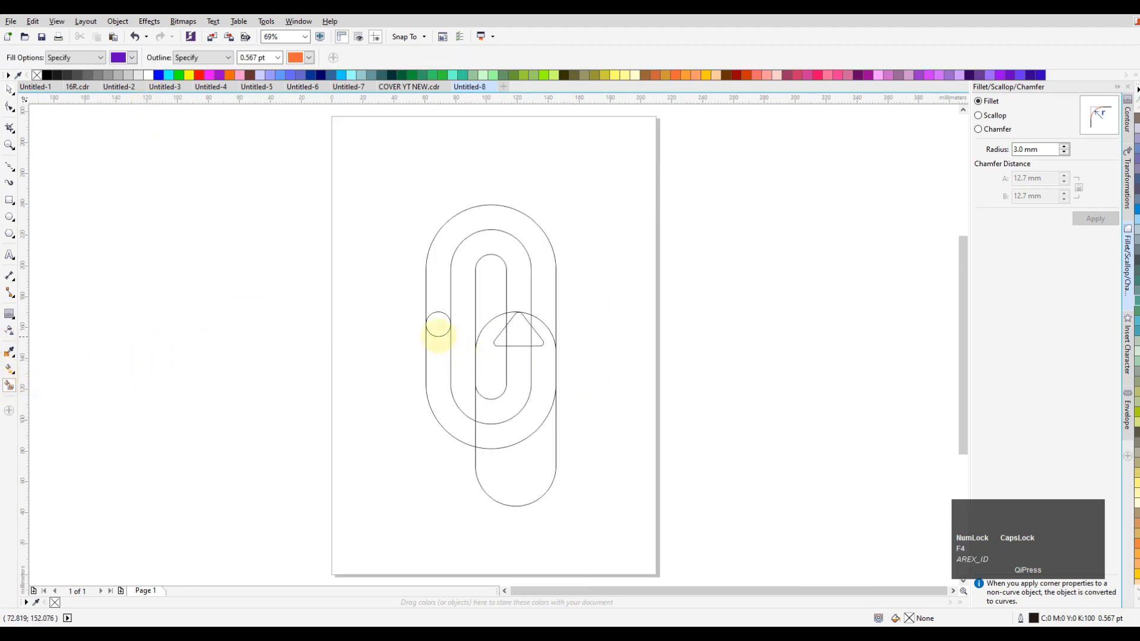
click(436, 351)
click(438, 328)
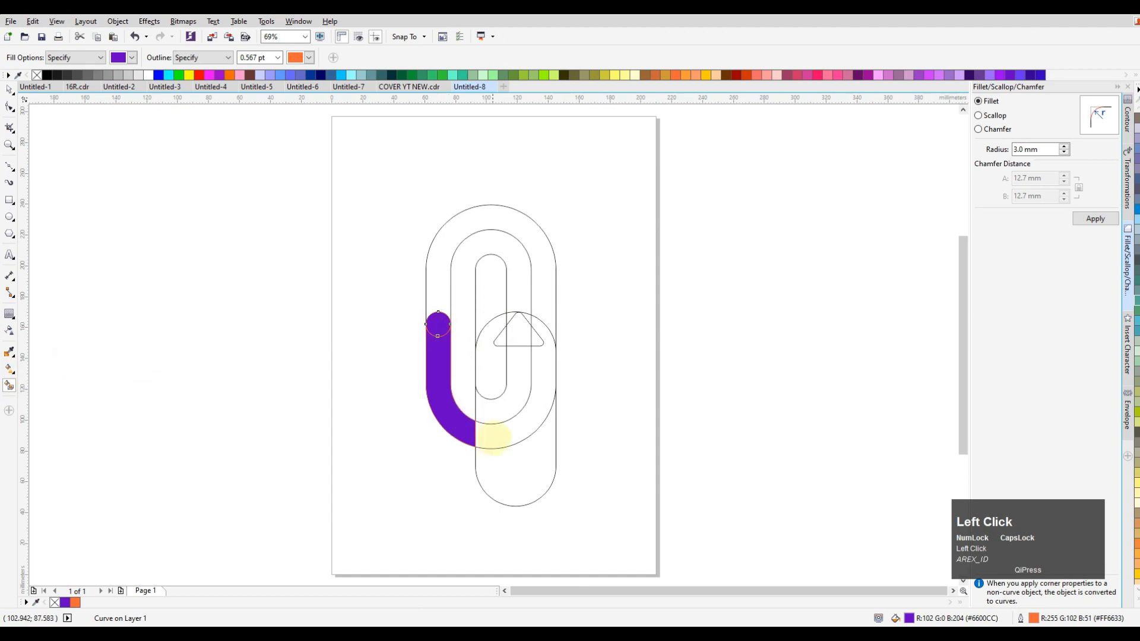
click(496, 435)
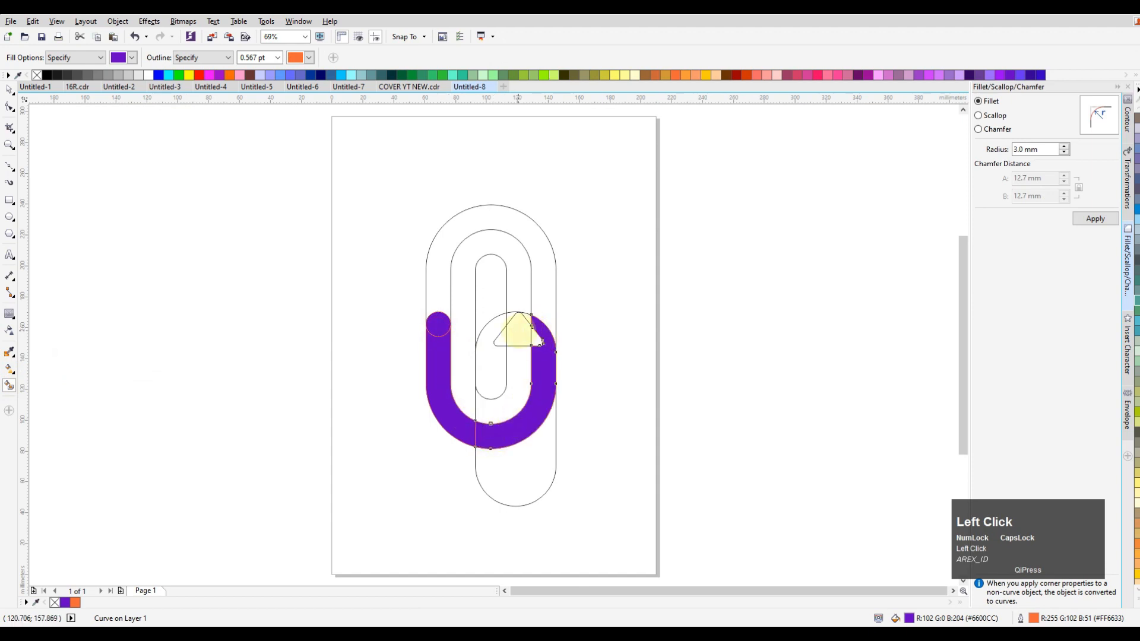
scroll(518, 328, up, 2)
click(525, 300)
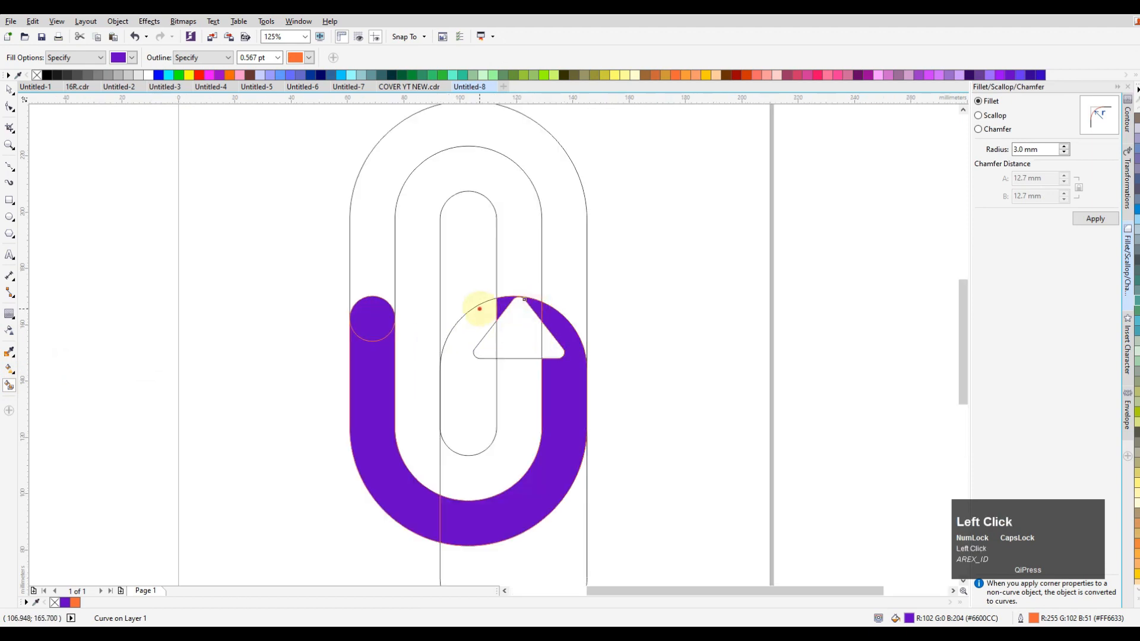
click(479, 330)
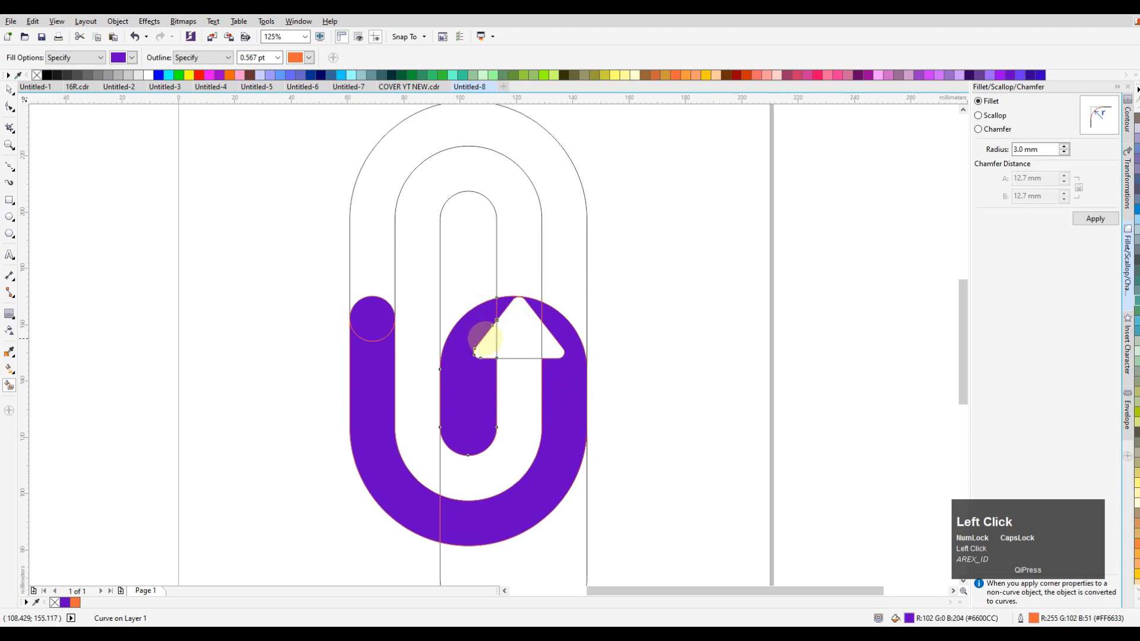
key(ctrl+z)
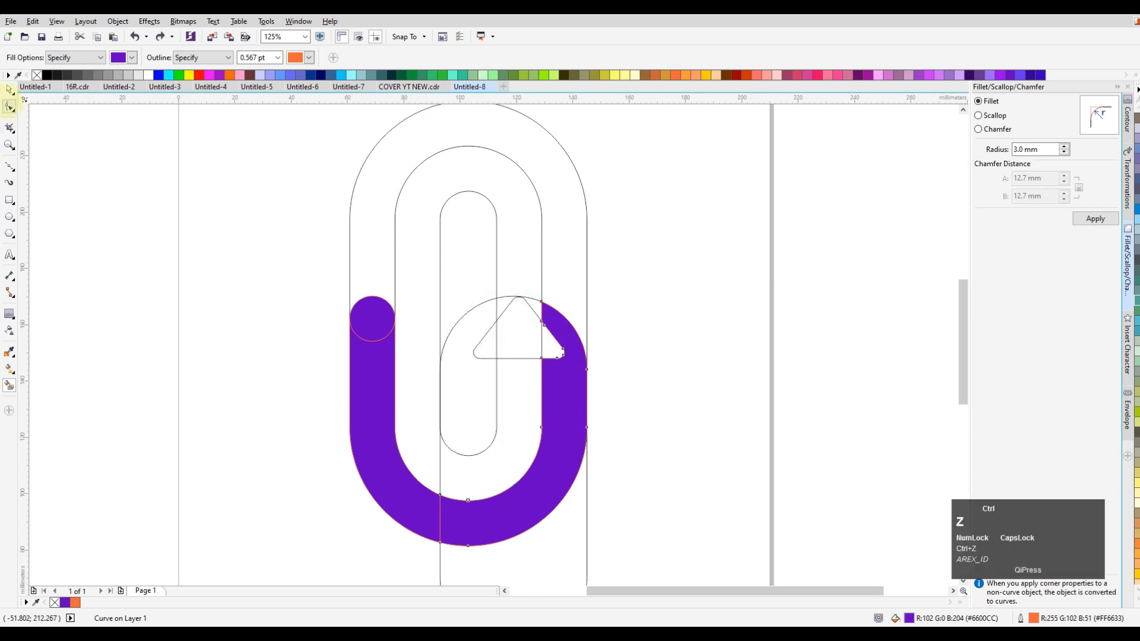
key(ctrl+z)
Move the triangle straight down about 12 mm inside the arch so its centre sits at about Y 147.1 mm
click(9, 90)
click(507, 323)
drag(511, 335, 512, 358)
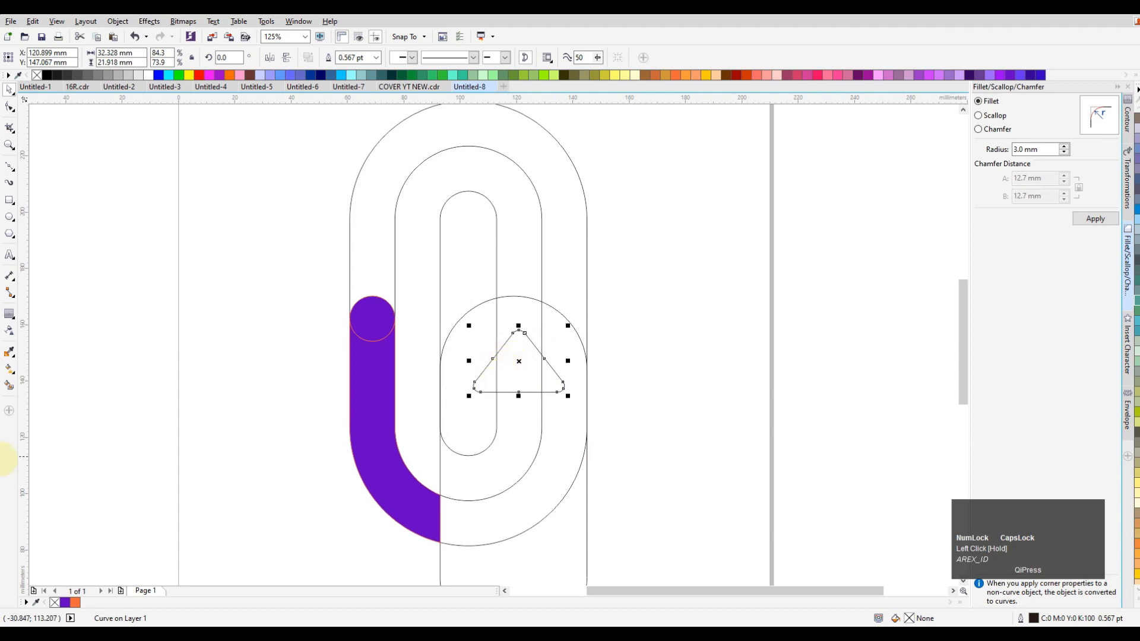
Smart Fill the bottom and right band, the arch's crown and the inner left area around the triangle with the same purple
click(9, 385)
click(463, 539)
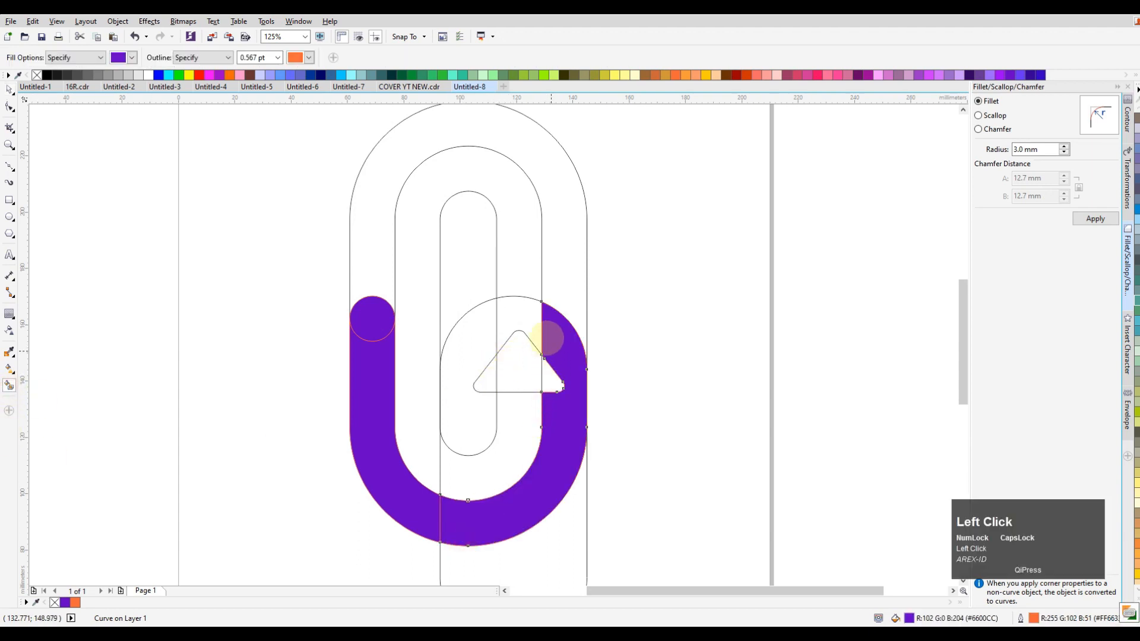
click(509, 318)
click(481, 331)
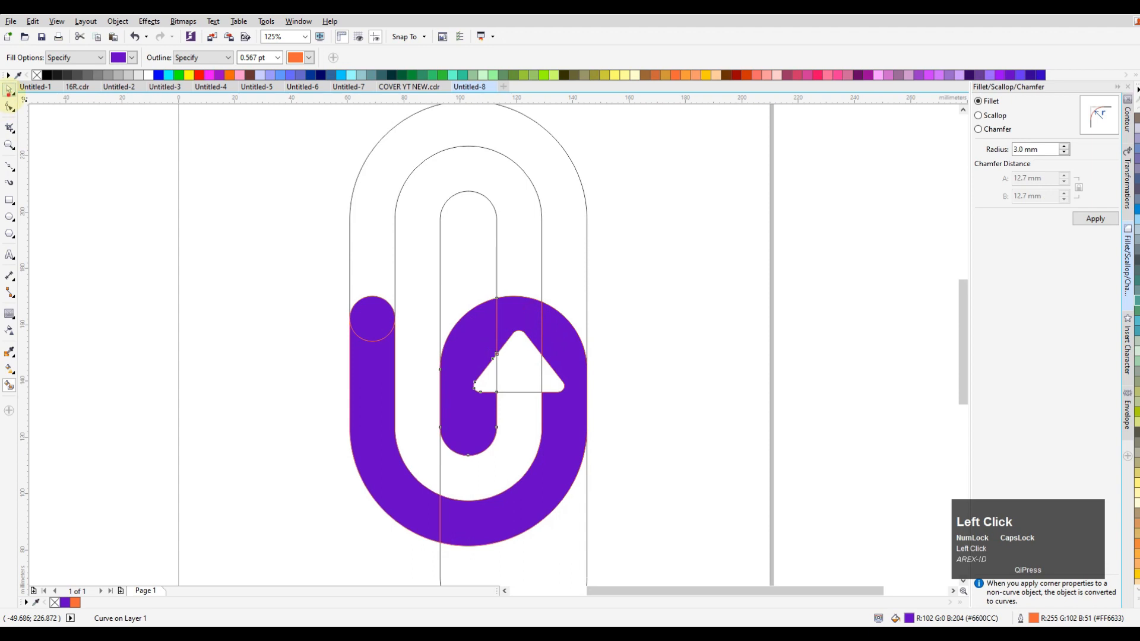
Delete the original triangle outline from inside the arch
click(9, 90)
click(520, 363)
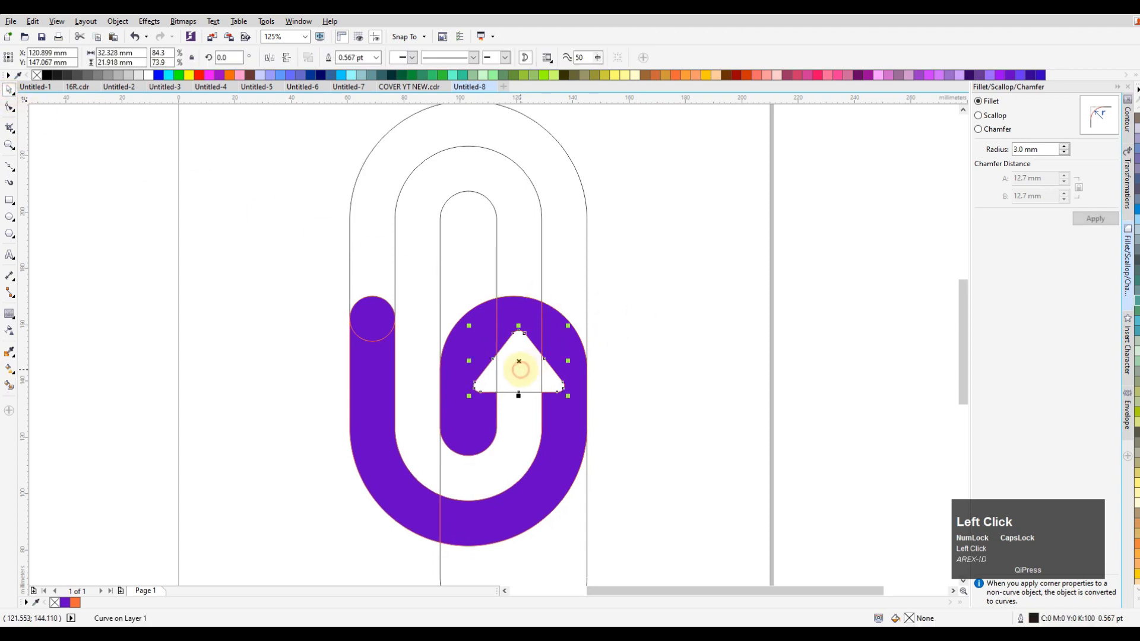
click(521, 367)
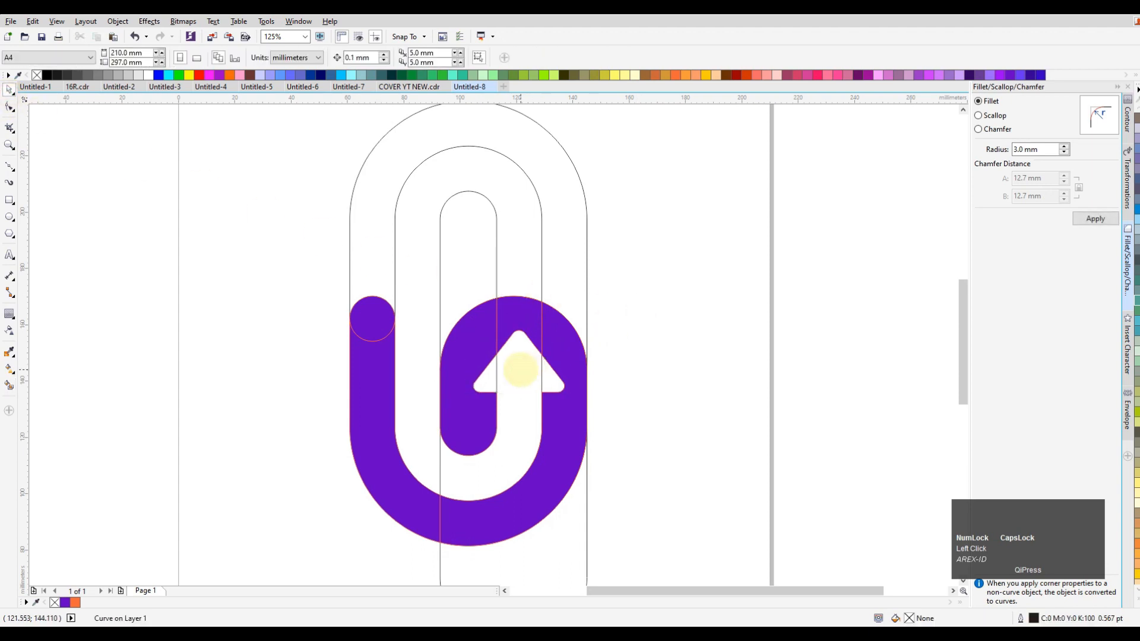
click(637, 294)
Move all the filled pieces off to the right of the page and delete the leftover construction outlines
click(372, 307)
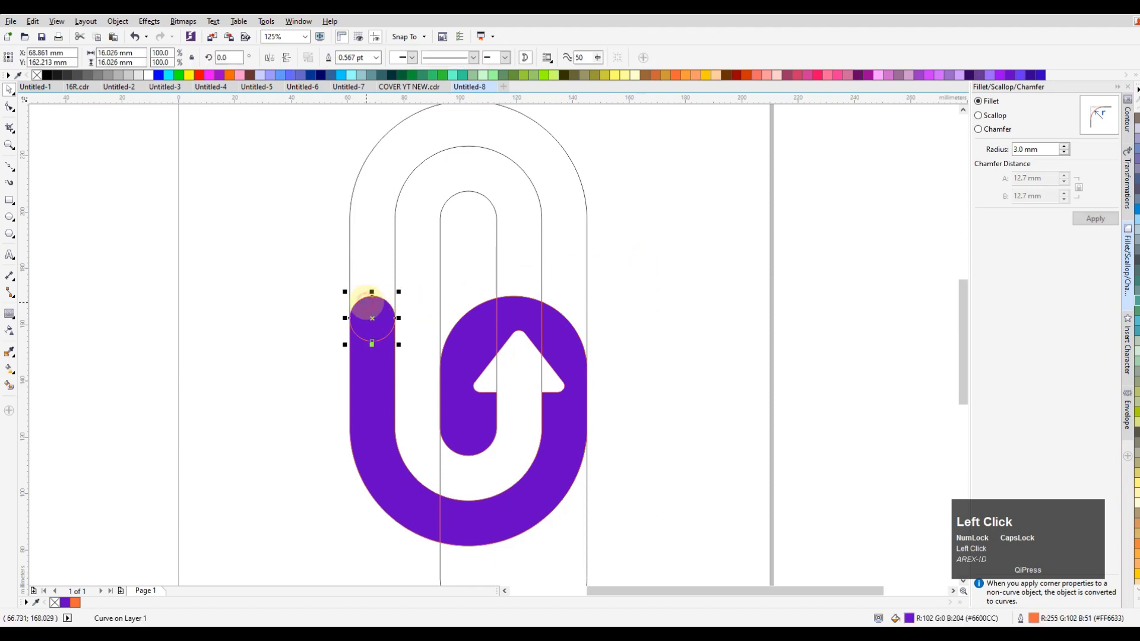
drag(273, 279, 603, 536)
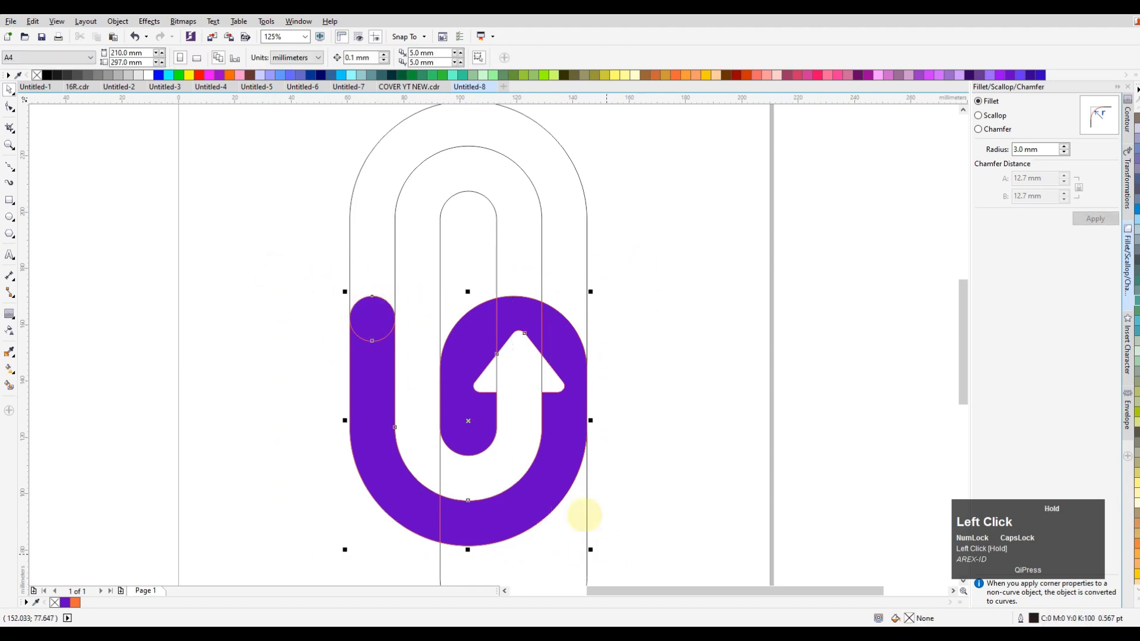
scroll(369, 275, down, 2)
drag(416, 348, 611, 290)
drag(501, 450, 285, 120)
key(Delete)
Return the six filled pieces to the page and weld them into a single shape filled red
drag(446, 164, 764, 376)
drag(653, 291, 484, 296)
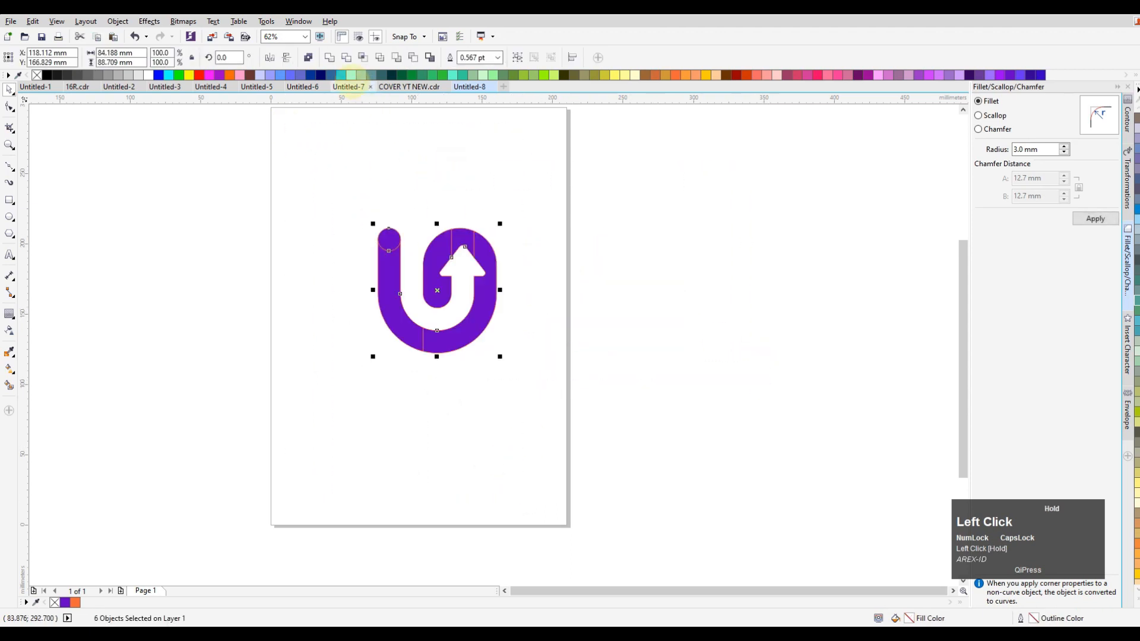
click(329, 57)
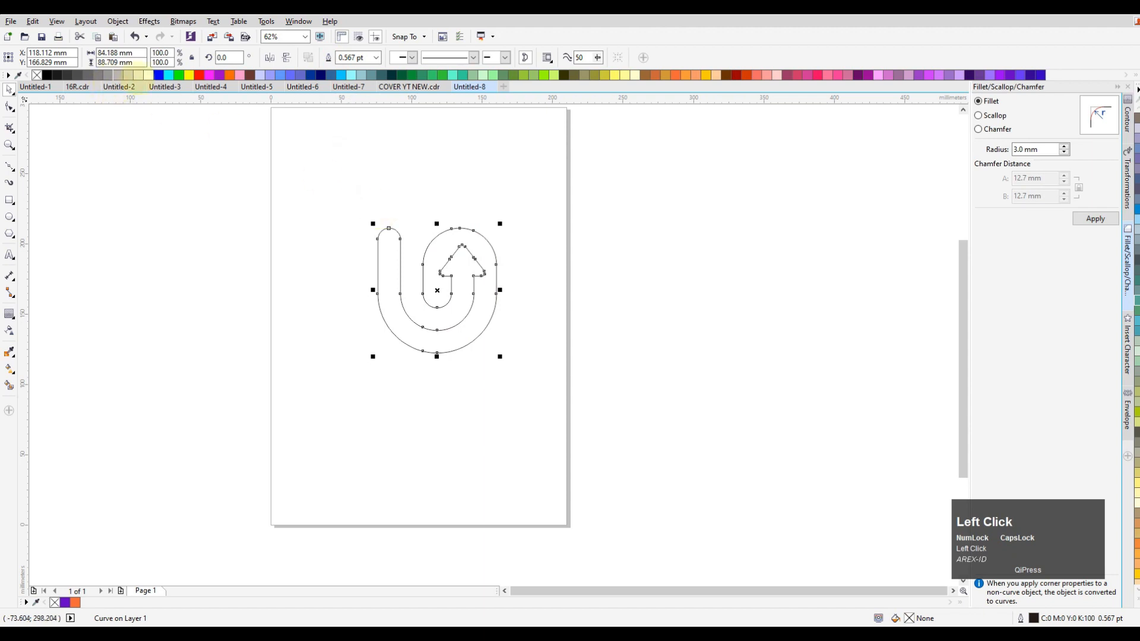
click(199, 75)
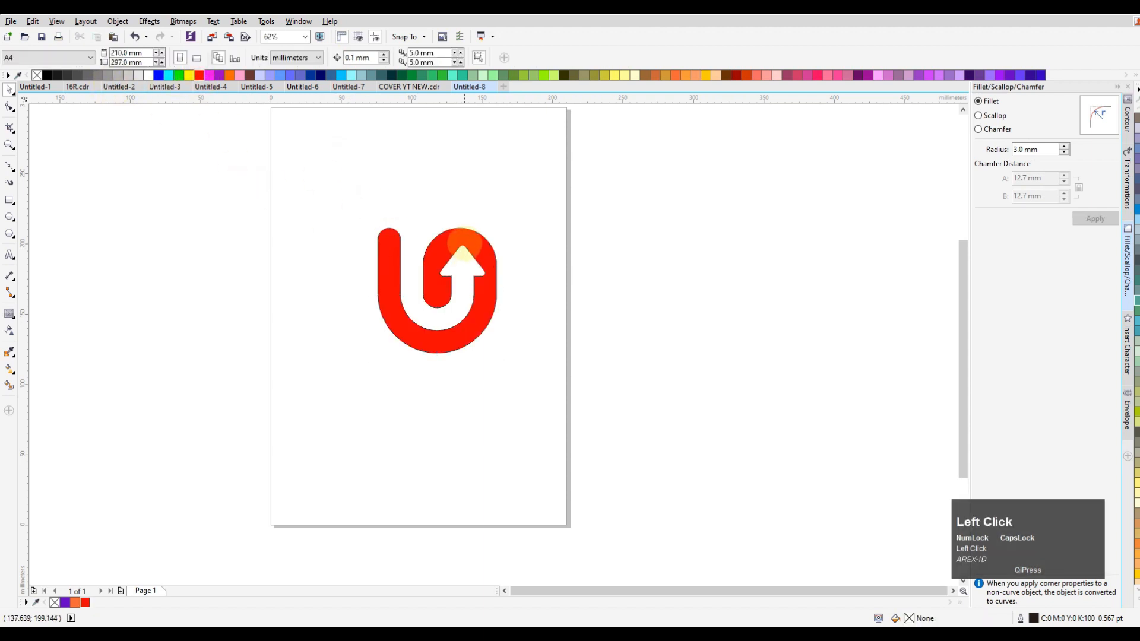
Enlarge the welded shape proportionally to about 129 by 136 mm on the page and remove its outline
drag(478, 256, 463, 244)
key(shift+F4)
click(607, 219)
click(557, 254)
mouse_move(567, 230)
mouse_down()
mouse_move(602, 170)
mouse_move(567, 244)
mouse_up()
right_click(36, 75)
click(130, 223)
Apply a vertical linear fountain fill to the shape, from bright purple near its bottom to black above its top
click(516, 244)
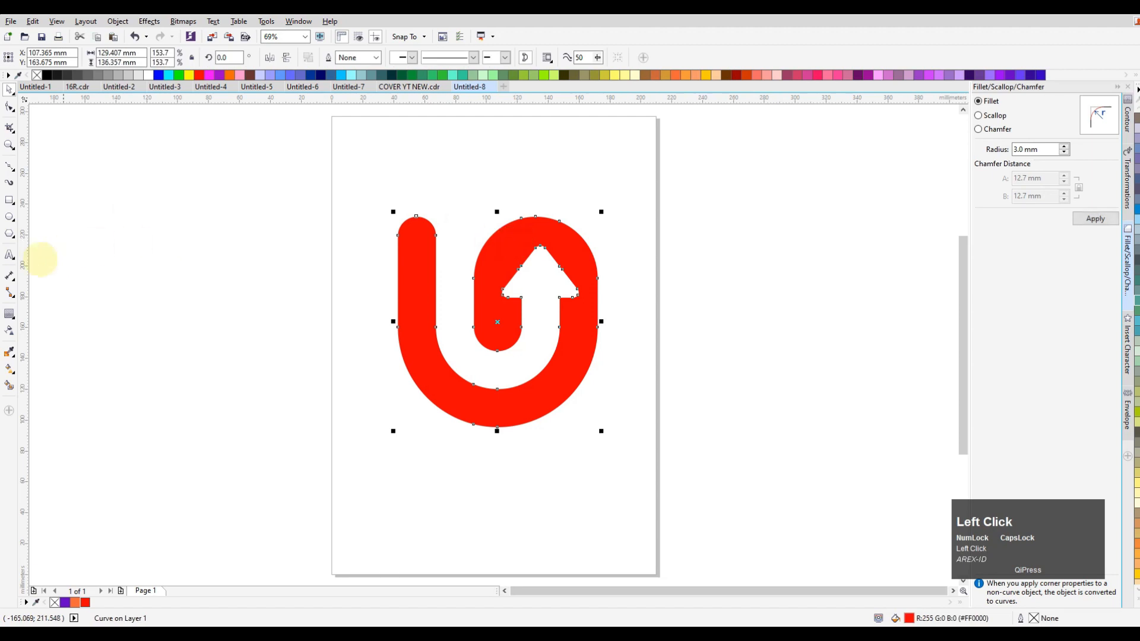
click(10, 369)
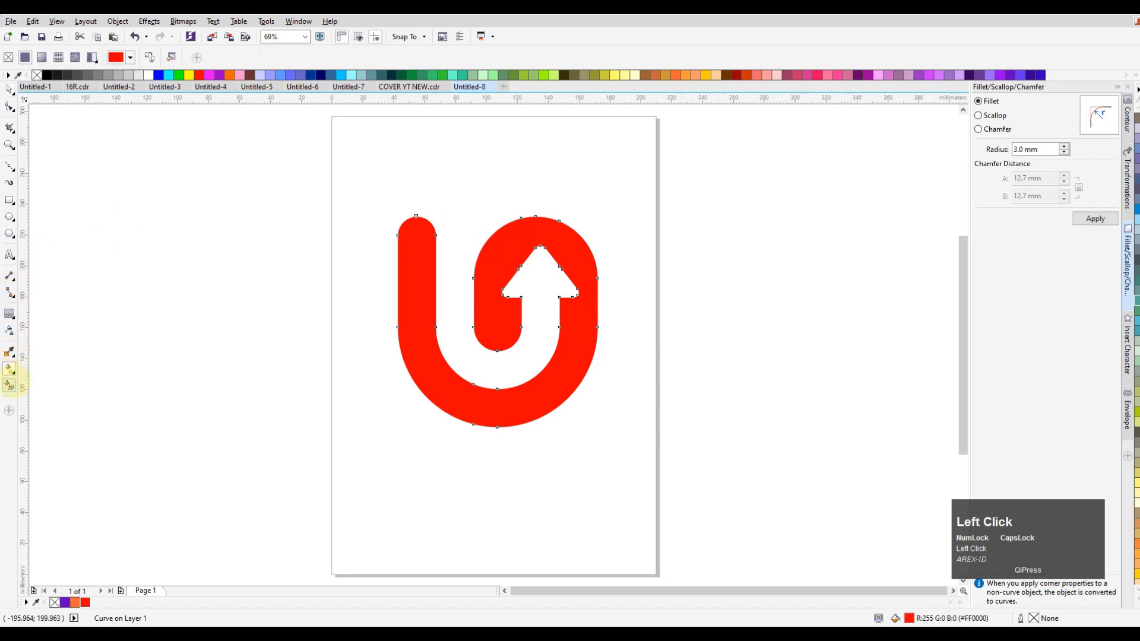
drag(502, 374, 501, 146)
click(47, 75)
click(501, 375)
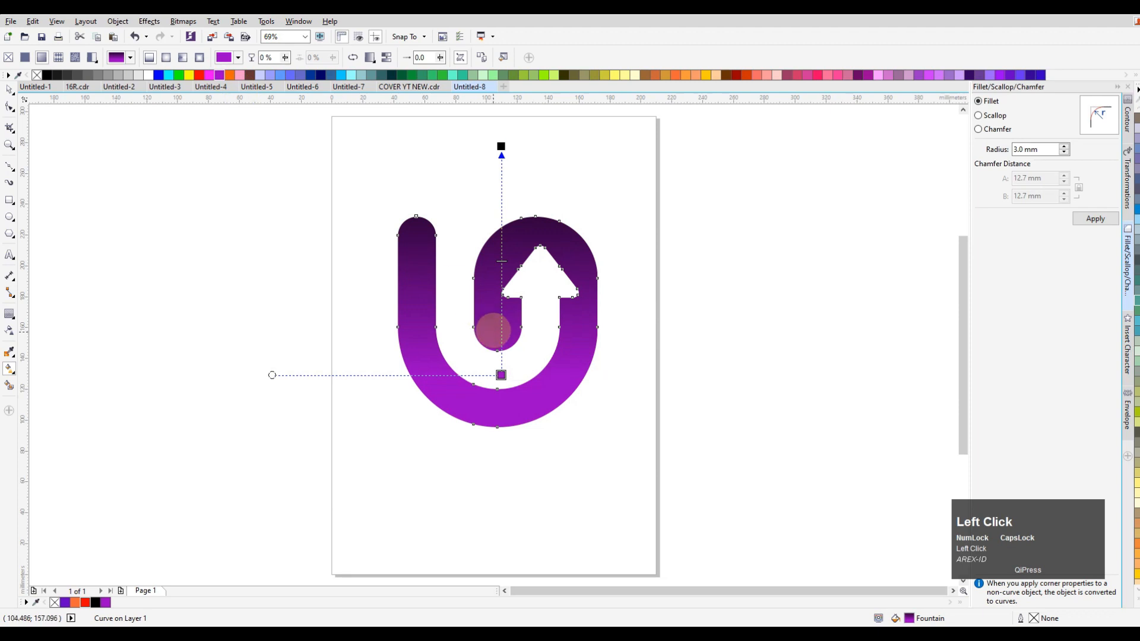
click(10, 90)
click(178, 170)
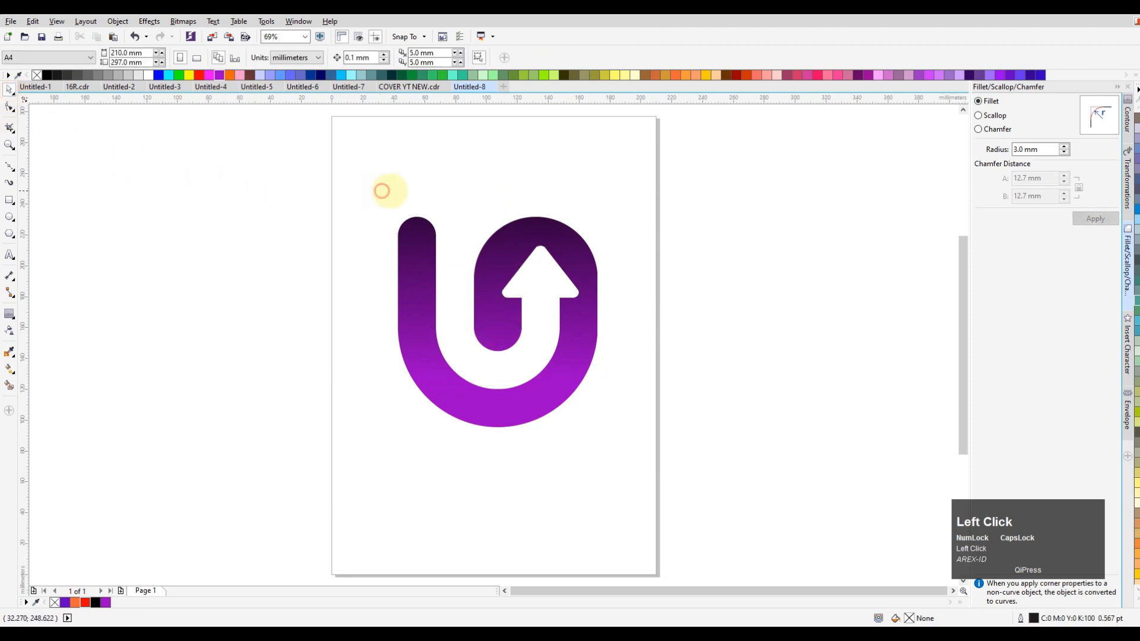
Draw a flat ellipse about 97 by 8 mm just below the logo and give it an elliptical fountain fill
click(9, 217)
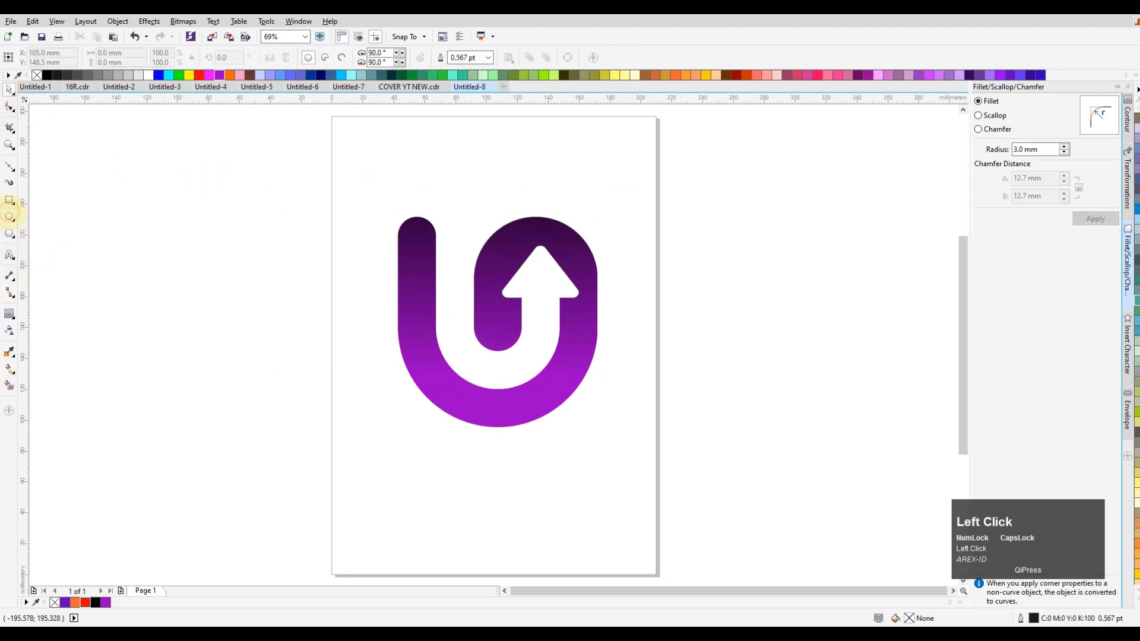
drag(447, 438, 598, 449)
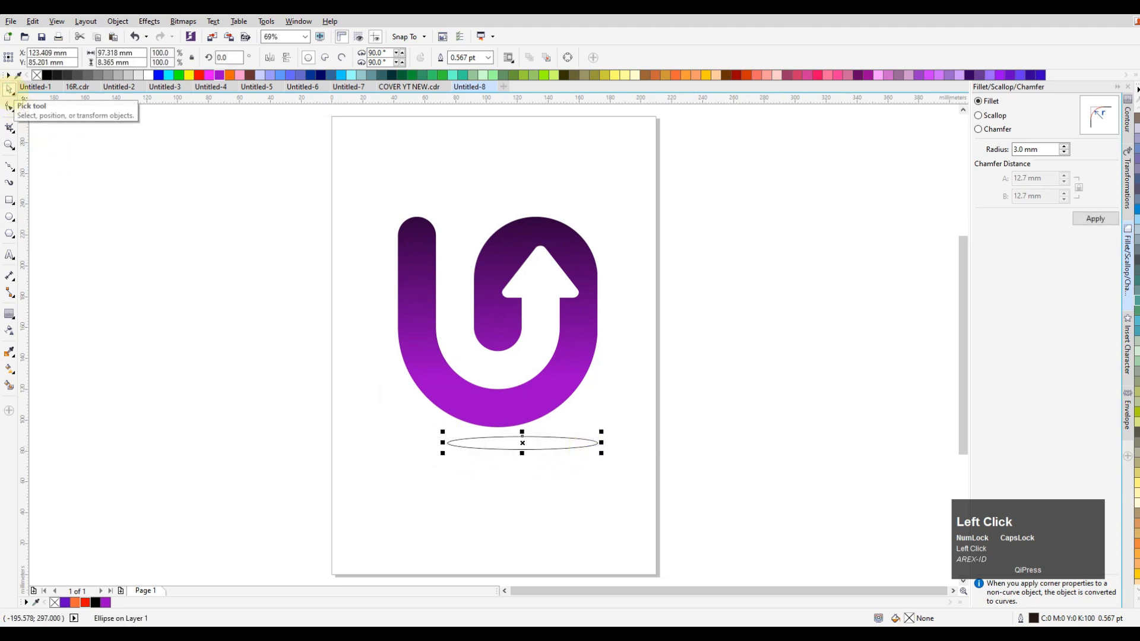
click(9, 368)
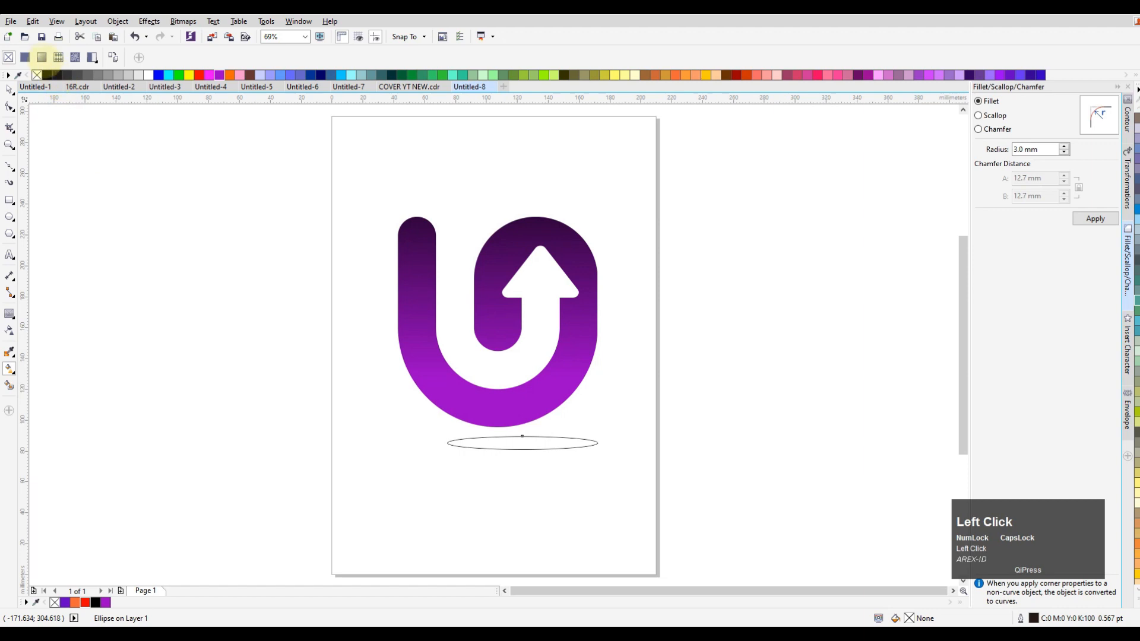
click(41, 57)
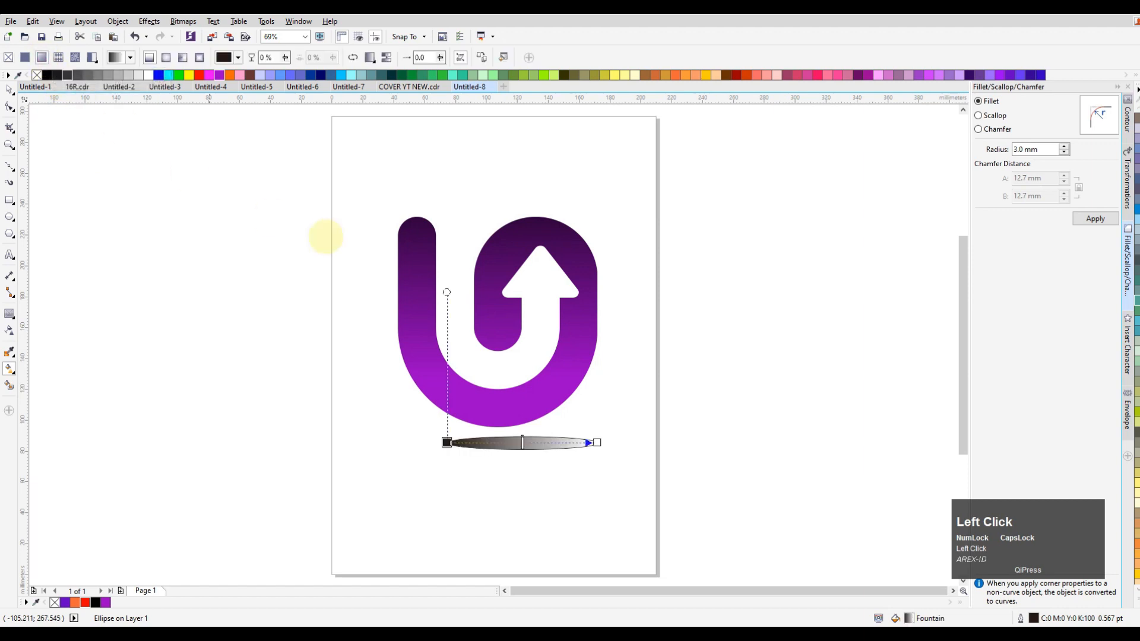
click(166, 57)
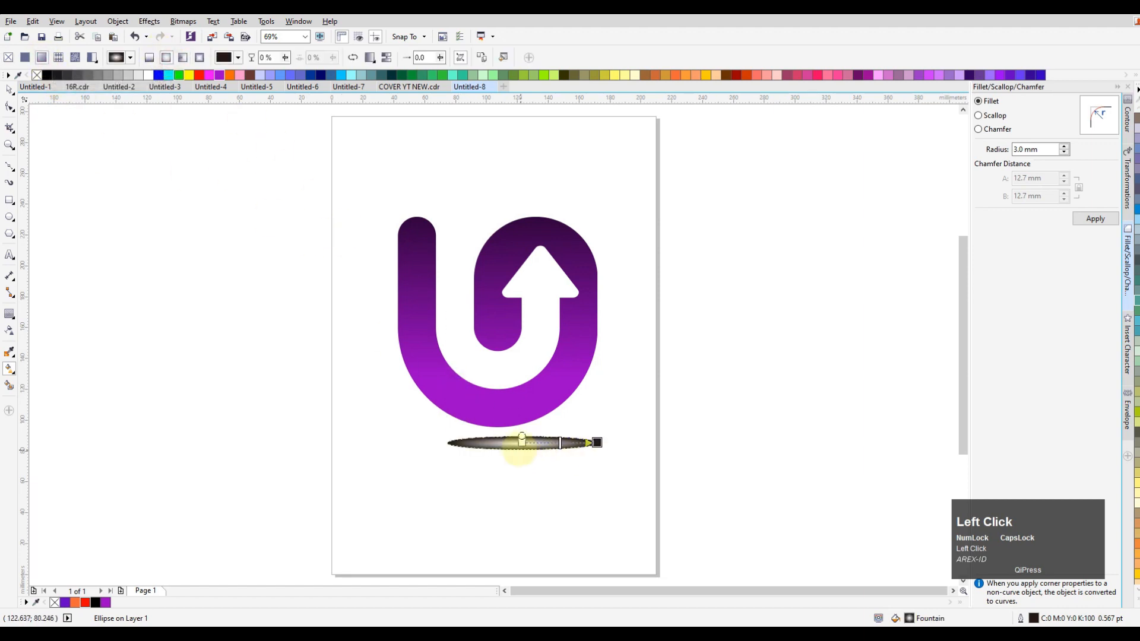
Set the ellipse's gradient to dark grey at the centre and white at the outer edge
click(522, 441)
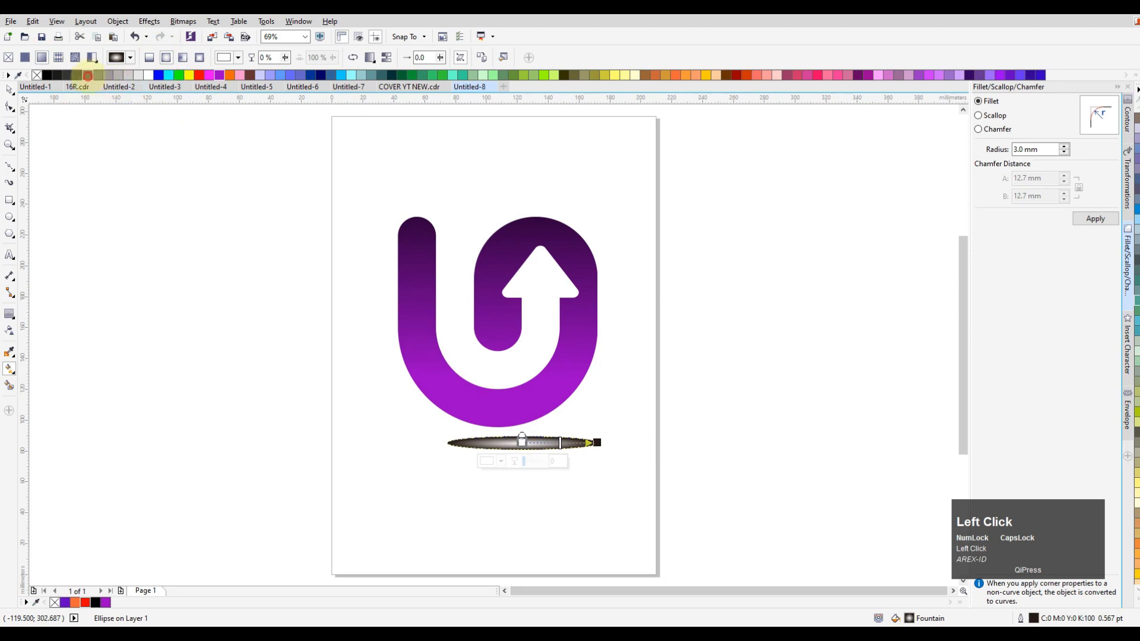
click(88, 76)
click(587, 450)
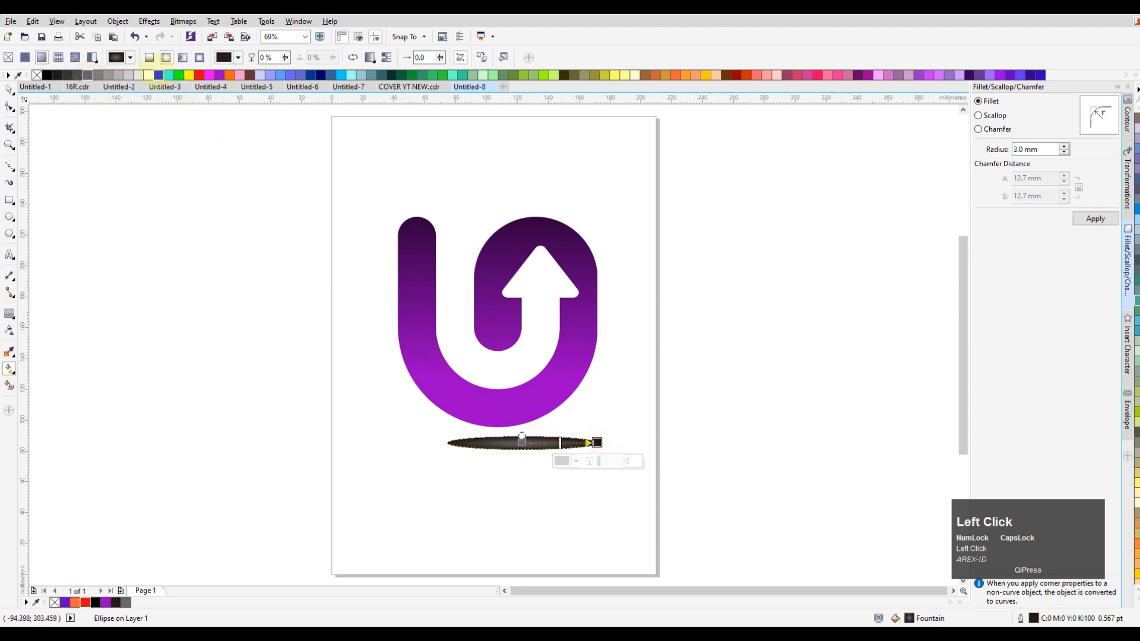
click(150, 74)
click(8, 89)
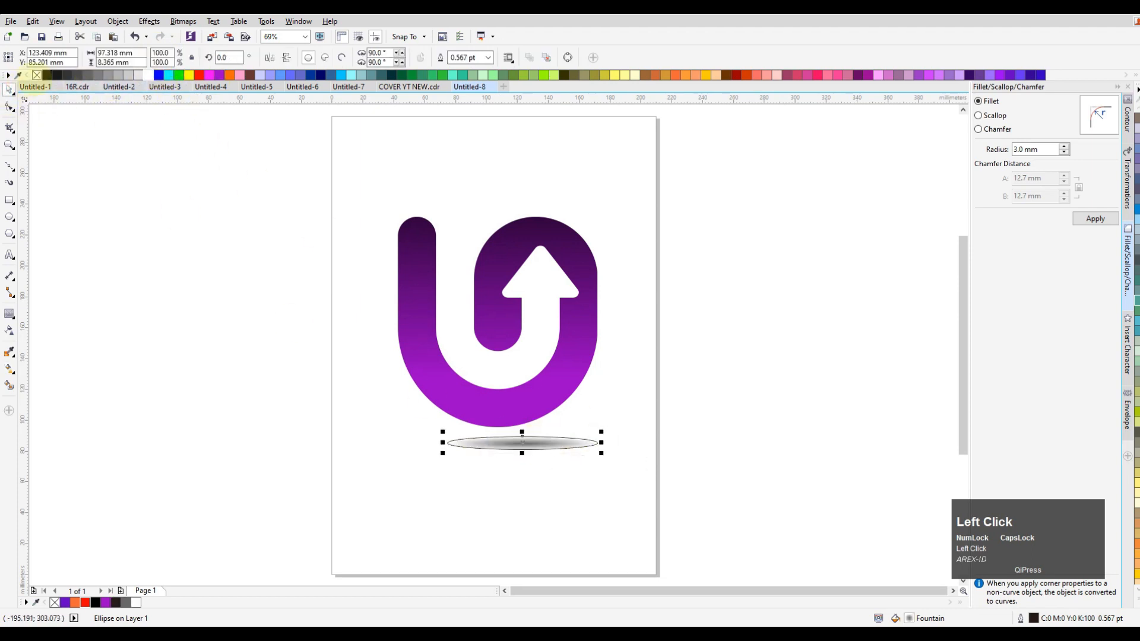
Remove the ellipse's outline and centre it horizontally beneath the logo
right_click(37, 75)
click(241, 311)
click(522, 443)
shift+click(510, 413)
key(c)
click(629, 427)
click(538, 444)
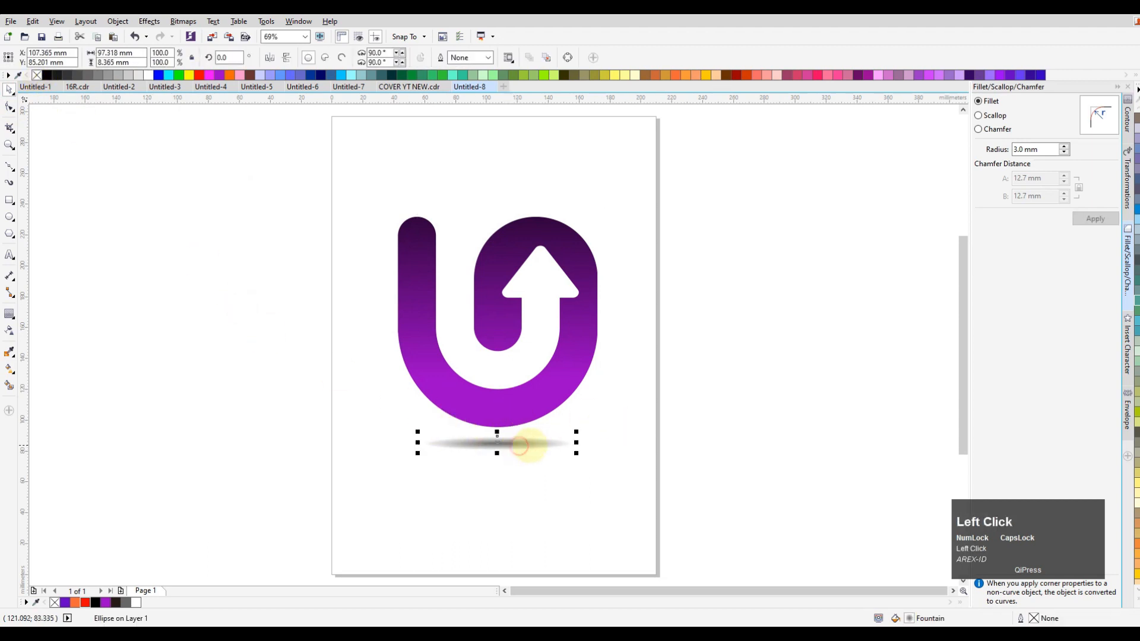
Add the artistic text "UpSite" below the shadow ellipse
click(473, 513)
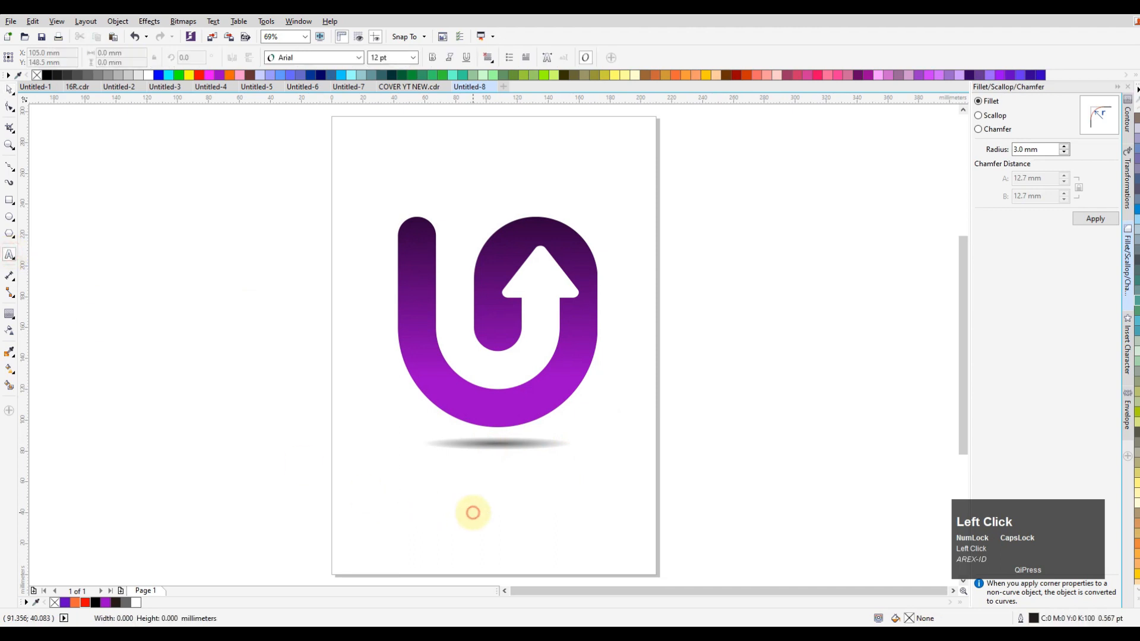
key(Caps_Lock)
text(UpSite)
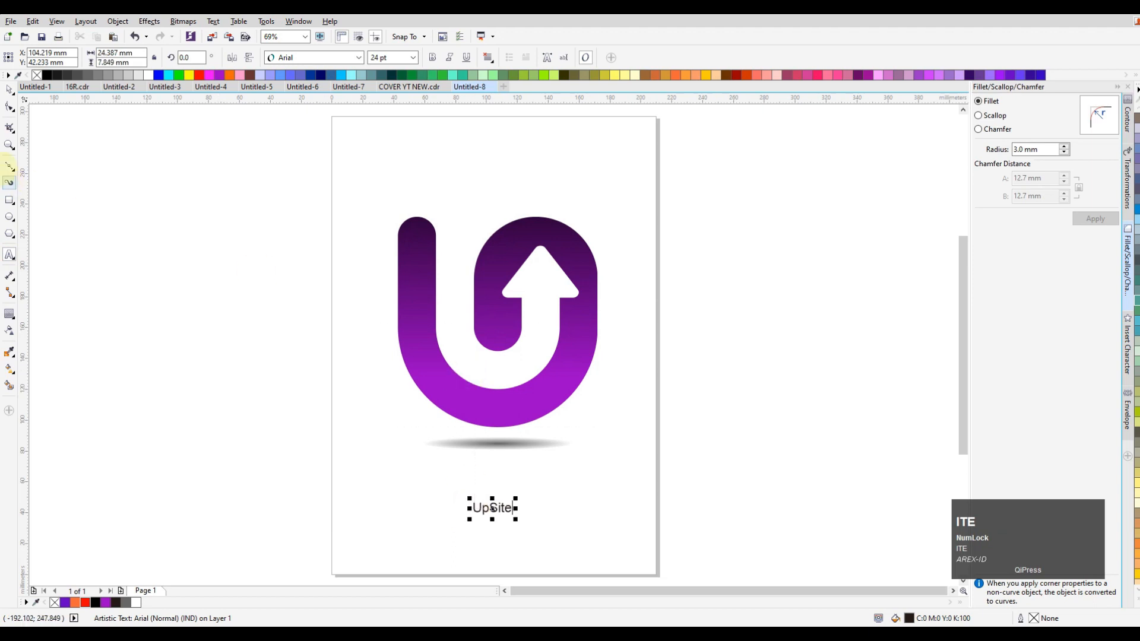
Scale the "UpSite" text up to about 67 pt and make it bold
click(9, 89)
drag(515, 500, 546, 465)
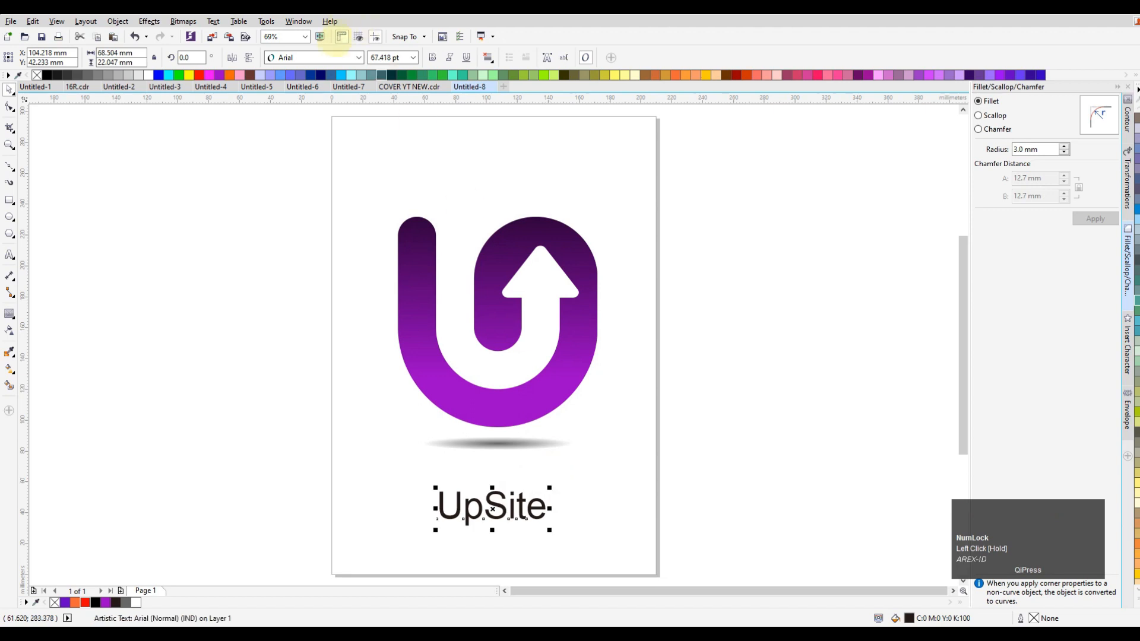
click(433, 57)
click(621, 374)
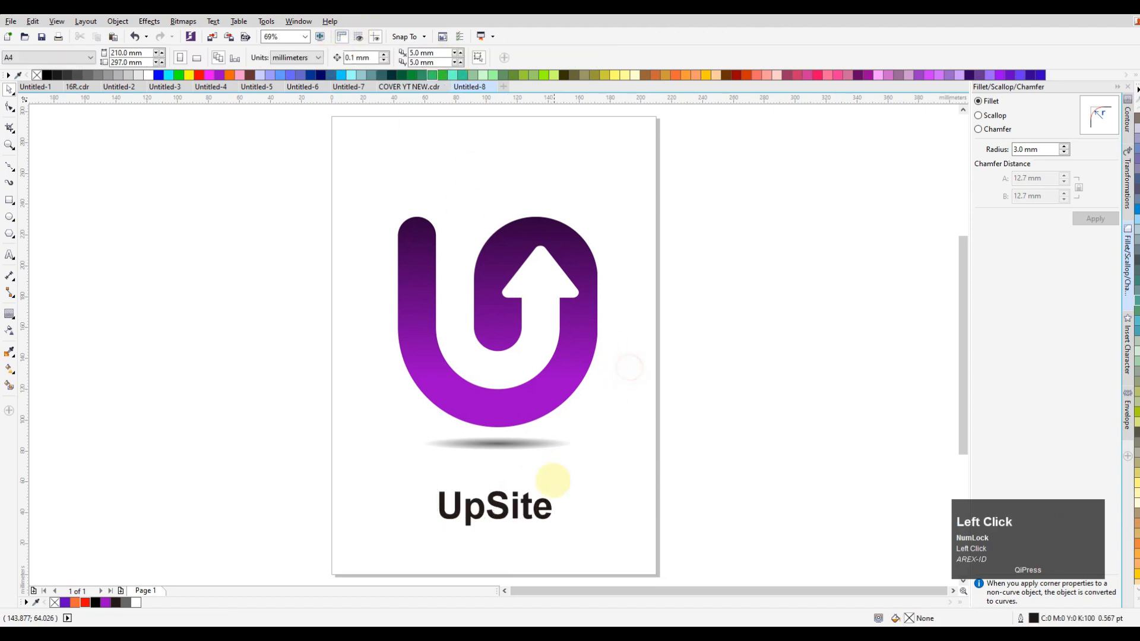
Centre the "UpSite" text horizontally on the logo and move it up closer to the shadow ellipse
click(521, 504)
shift+click(525, 398)
click(705, 471)
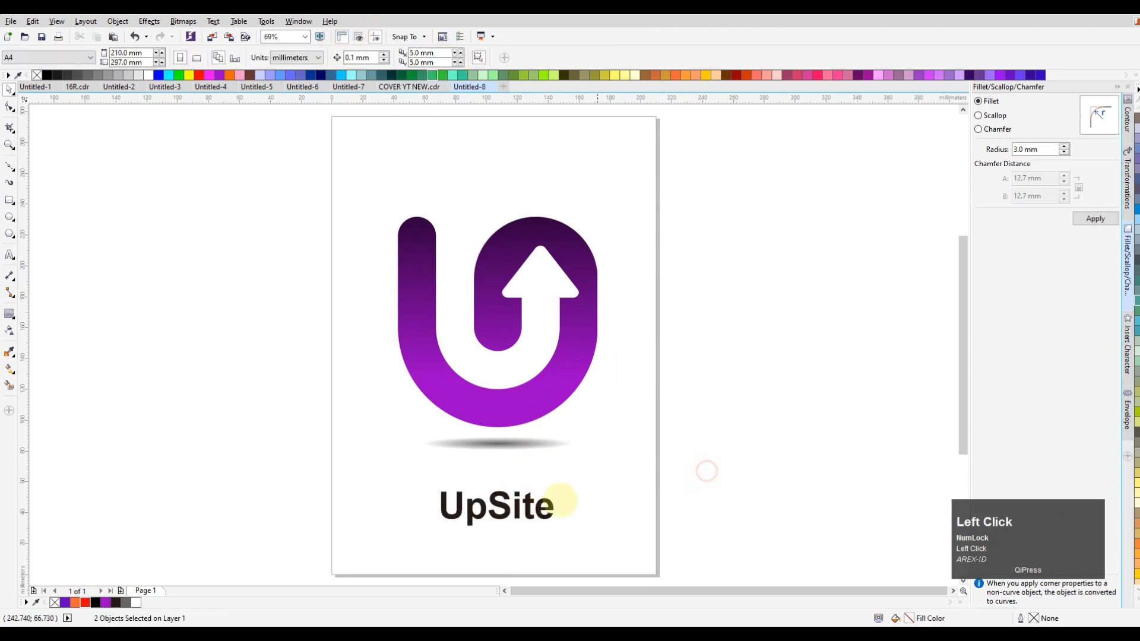
drag(529, 507, 522, 484)
click(636, 484)
Group the logo shape, the shadow ellipse and the "UpSite" text together
drag(649, 556, 267, 154)
key(ctrl+g)
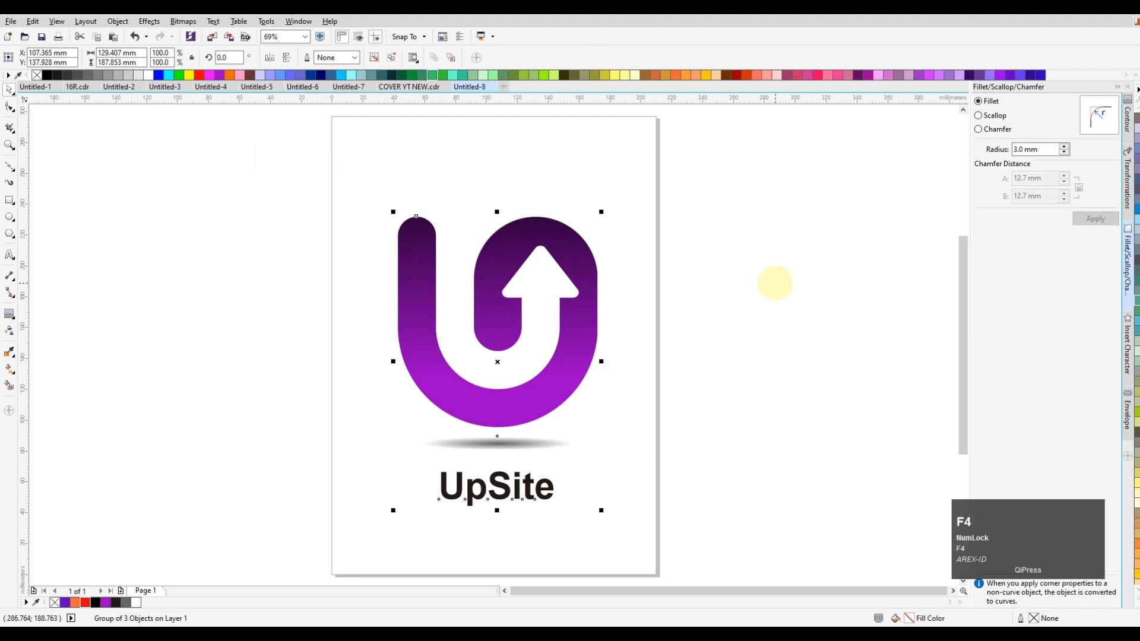
click(775, 283)
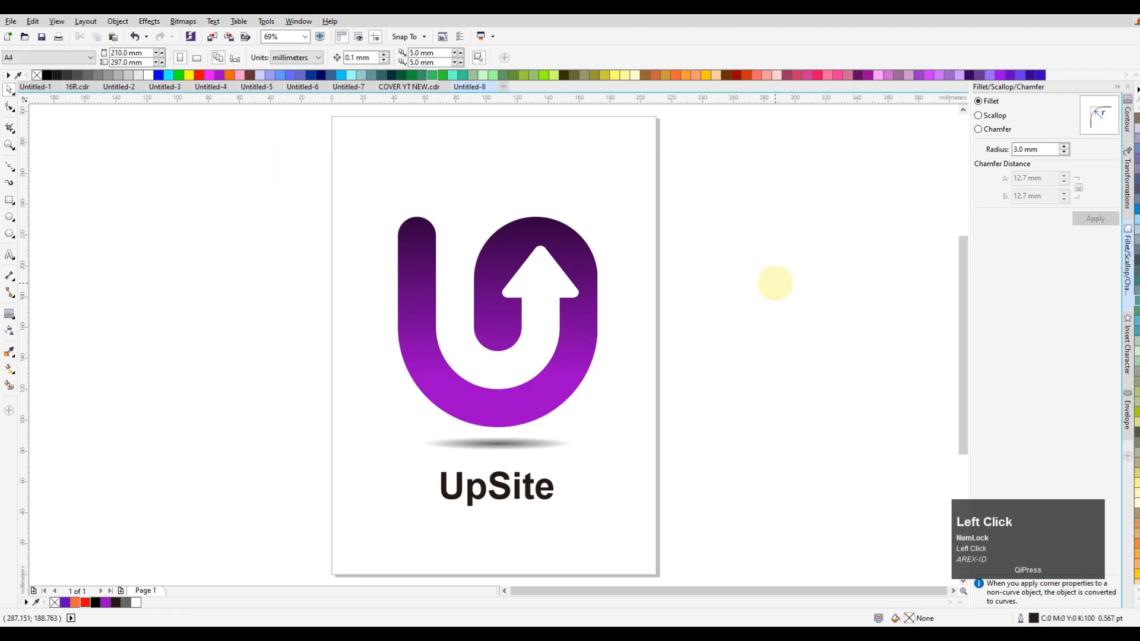